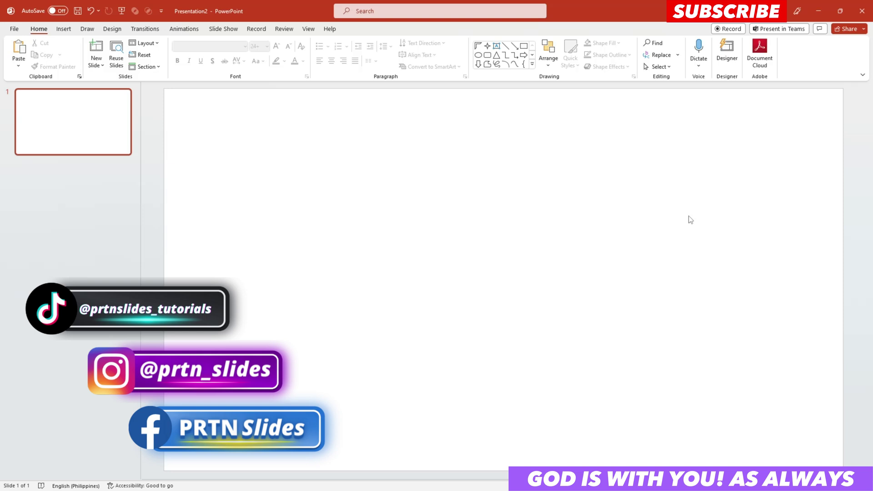
- Switch the slide background to a gradient fill and delete the three extra middle stops
{"action": "right_click", "coordinate": [303, 204]}
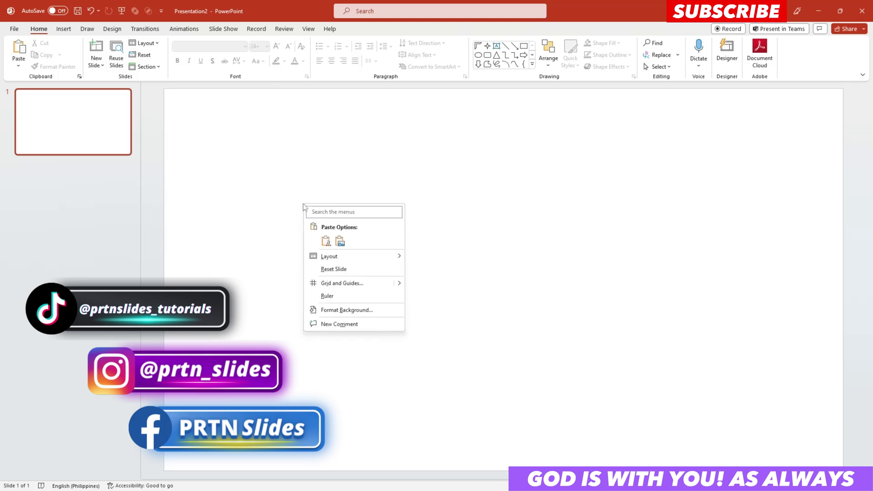
{"action": "left_click", "coordinate": [347, 310]}
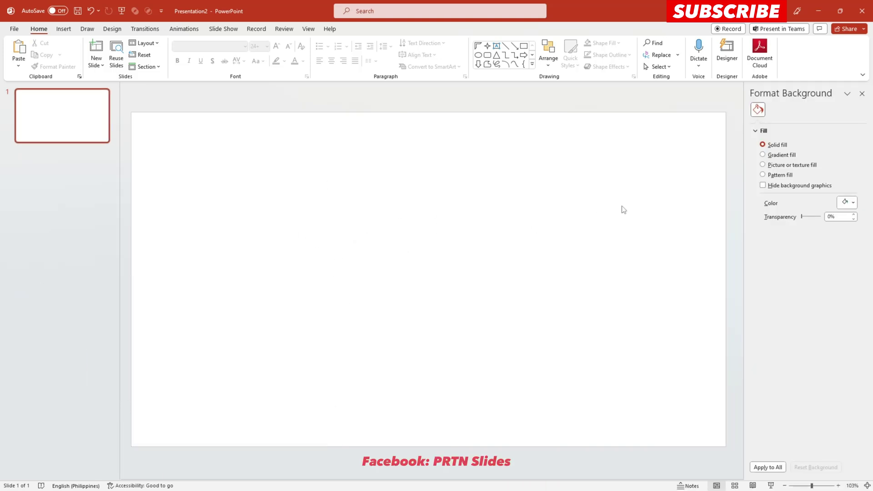
{"action": "left_click", "coordinate": [775, 157]}
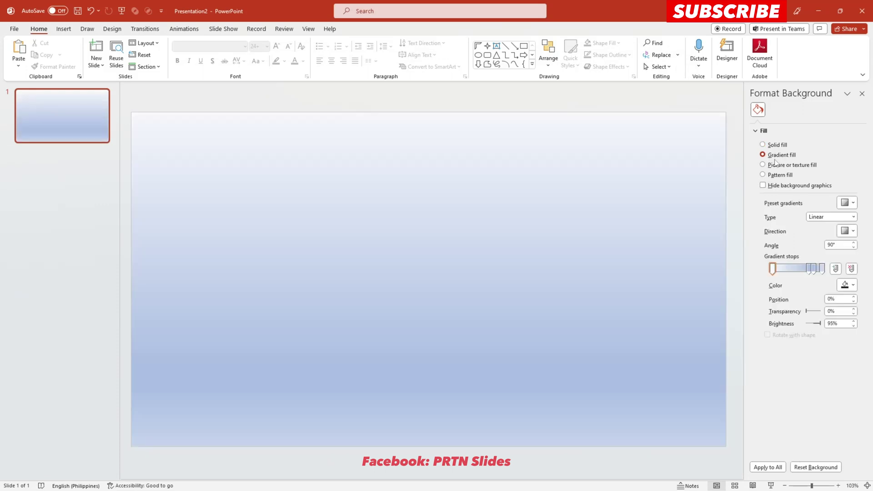
{"action": "left_click", "coordinate": [851, 268]}
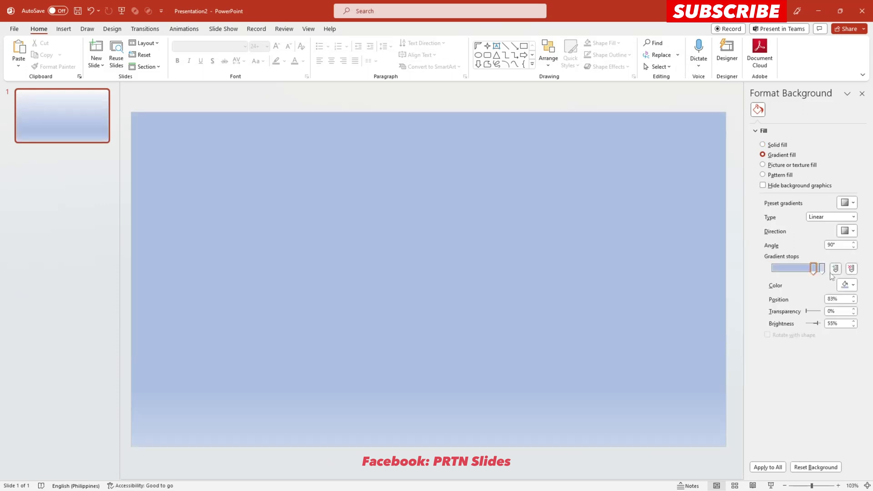
{"action": "left_click", "coordinate": [851, 269]}
{"action": "left_click", "coordinate": [851, 268]}
- Colour the first gradient stop bright yellow and the last stop gold
{"action": "left_click", "coordinate": [852, 285]}
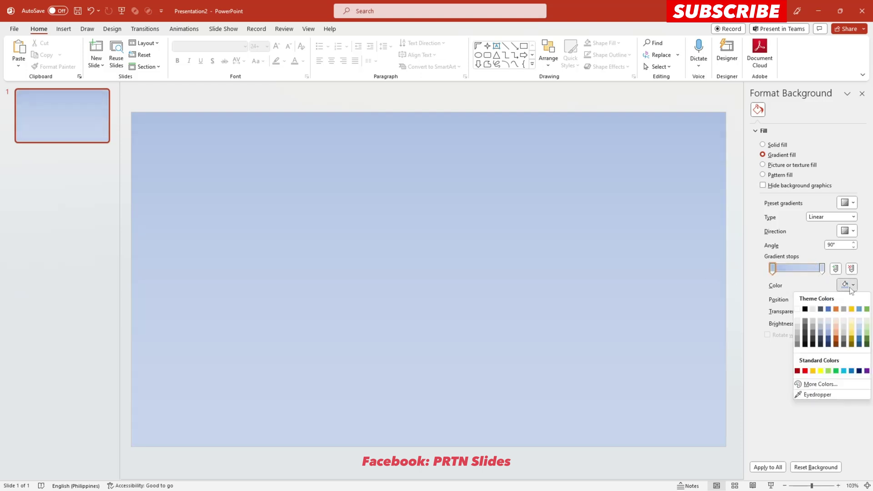
{"action": "left_click", "coordinate": [821, 370]}
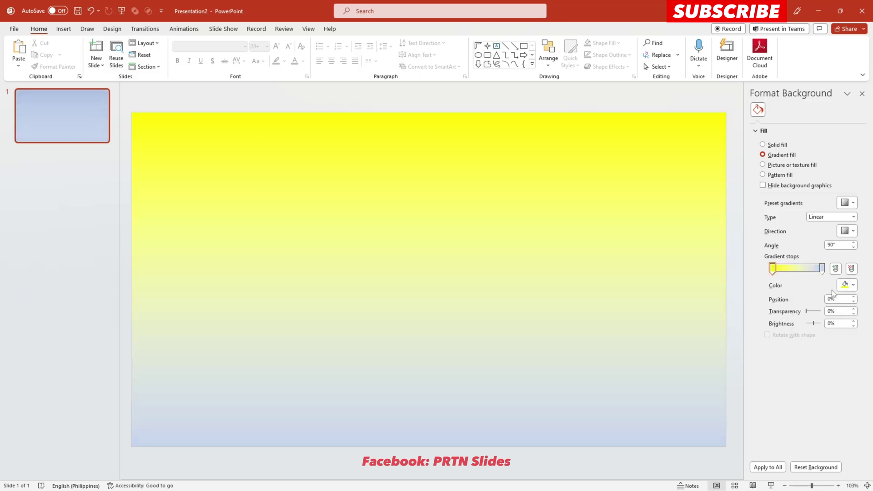
{"action": "left_click", "coordinate": [822, 268]}
{"action": "left_click", "coordinate": [852, 285]}
{"action": "left_click", "coordinate": [813, 371]}
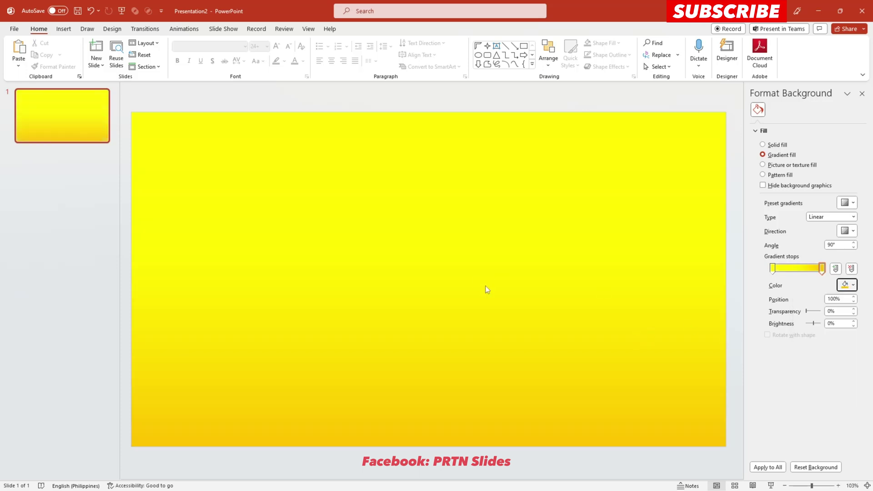
- Draw a text box across the slide centre and type EMOJI
{"action": "left_click", "coordinate": [862, 94]}
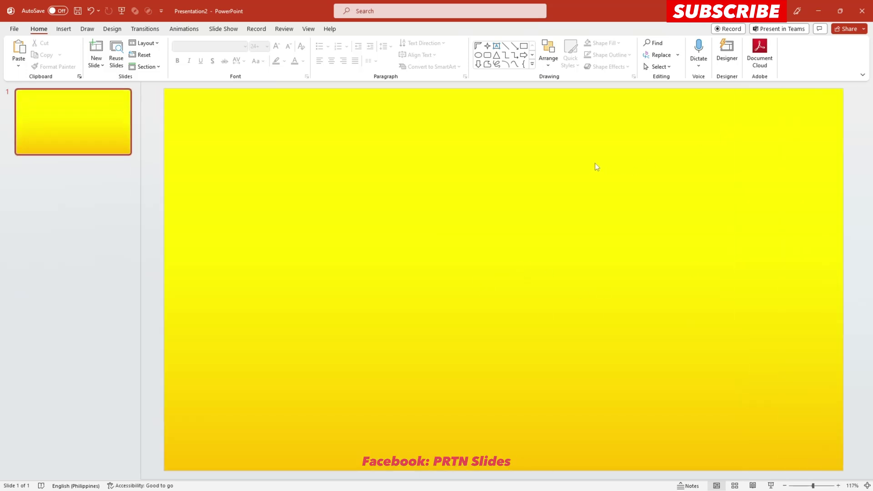
{"action": "left_click", "coordinate": [63, 29]}
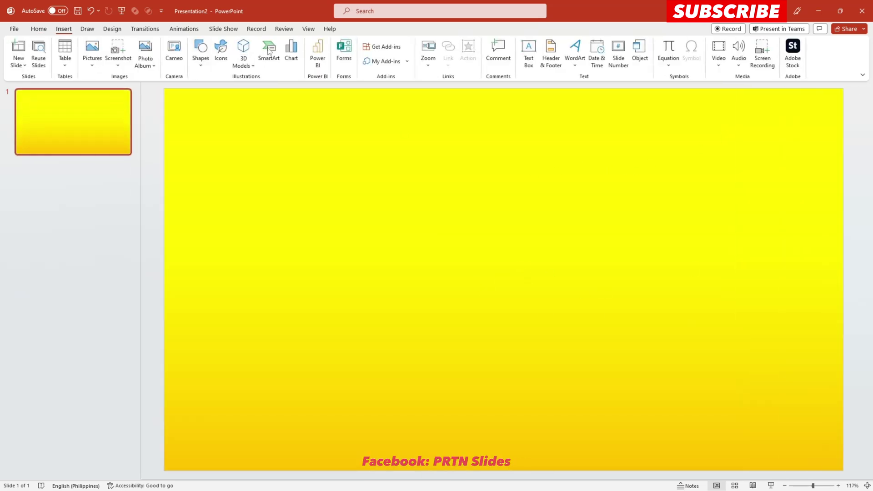
{"action": "left_click", "coordinate": [528, 51]}
{"action": "left_click_drag", "start_coordinate": [355, 190], "coordinate": [693, 324]}
{"action": "type", "text": "EMOJI"}
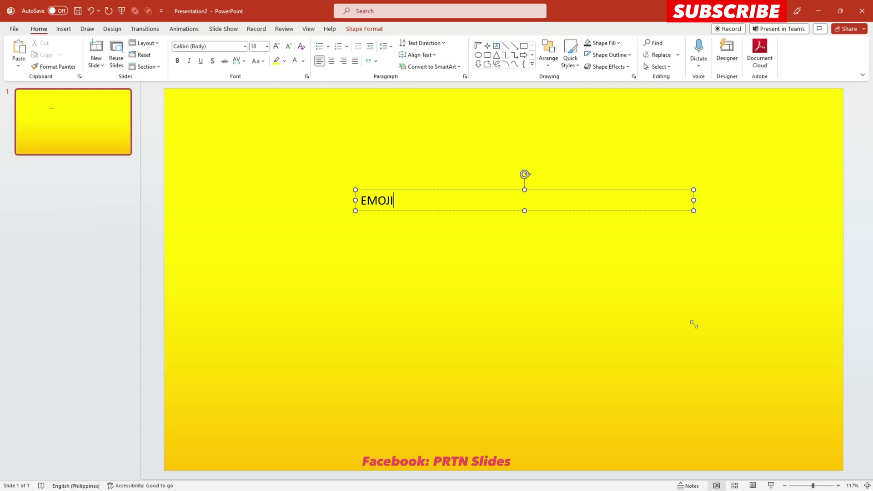
- Centre the EMOJI text, set it to Akira Expanded at 32 pt and colour it gold
{"action": "key", "text": "ctrl+a"}
{"action": "left_click", "coordinate": [331, 61]}
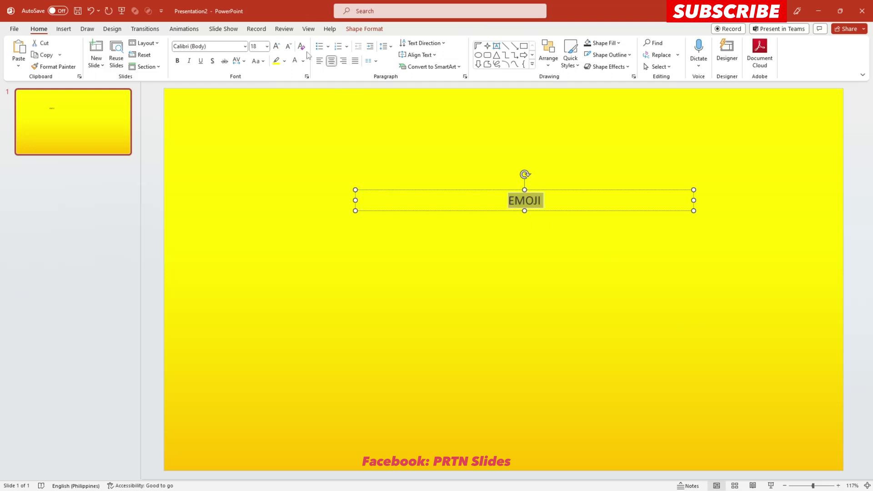
{"action": "left_click", "coordinate": [276, 46]}
{"action": "left_click", "coordinate": [276, 46]}
{"action": "left_click", "coordinate": [276, 46]}
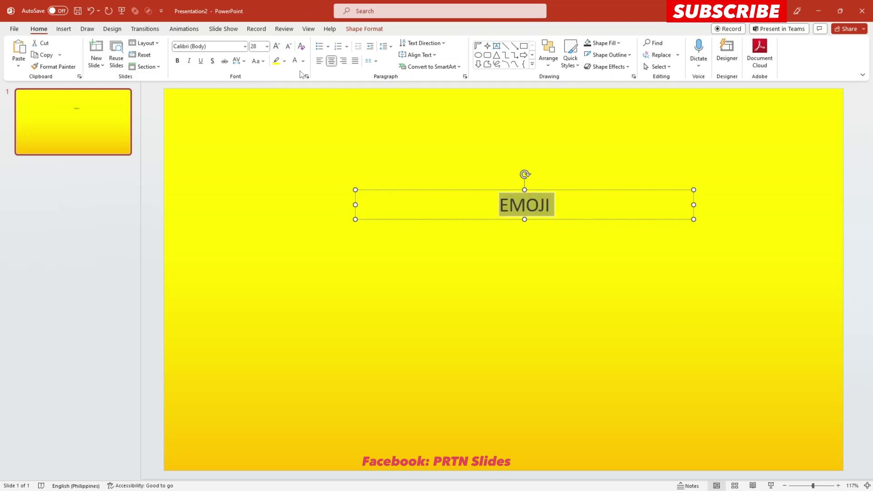
{"action": "left_click", "coordinate": [276, 46]}
{"action": "left_click", "coordinate": [245, 46]}
{"action": "left_click", "coordinate": [223, 131]}
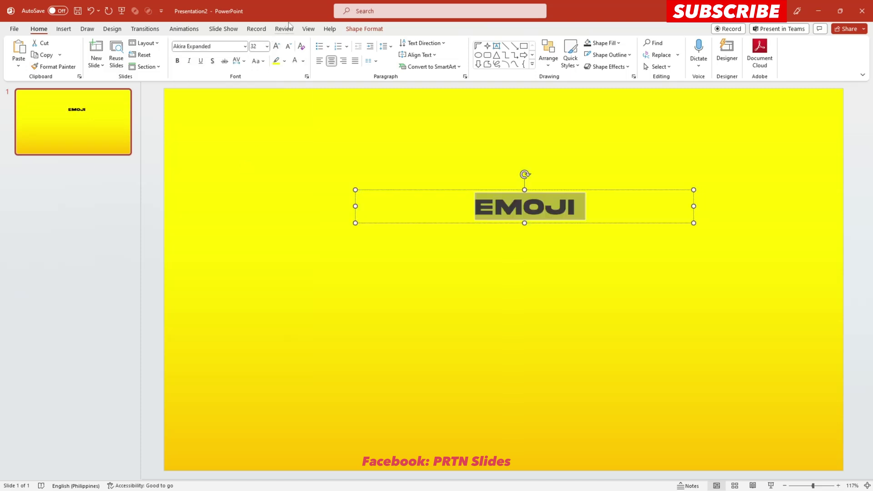
{"action": "left_click", "coordinate": [303, 61]}
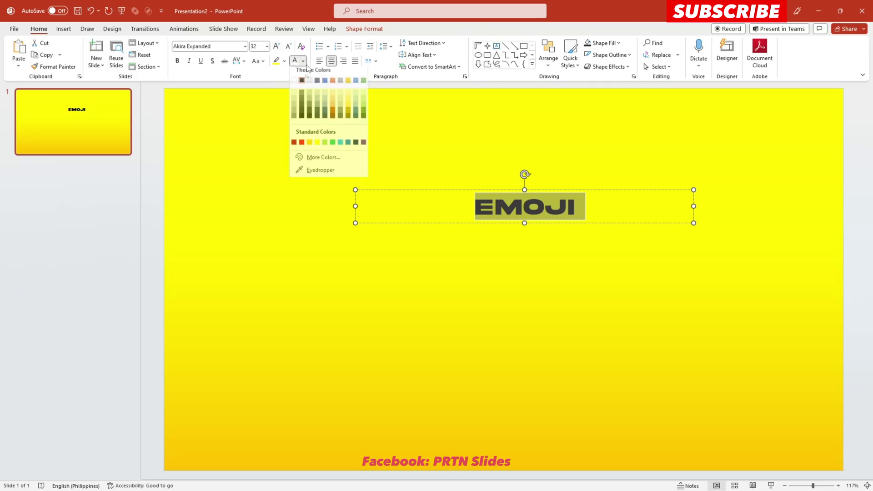
{"action": "left_click", "coordinate": [309, 147]}
- Narrow the EMOJI text box and enlarge the text to 80 pt
{"action": "left_click_drag", "start_coordinate": [693, 222], "coordinate": [553, 219]}
{"action": "key", "text": "ctrl+shift+period"}
{"action": "key", "text": "ctrl+shift+period"}
{"action": "key", "text": "ctrl+shift+period"}
{"action": "key", "text": "ctrl+shift+period"}
{"action": "key", "text": "ctrl+shift+period"}
{"action": "key", "text": "ctrl+shift+period"}
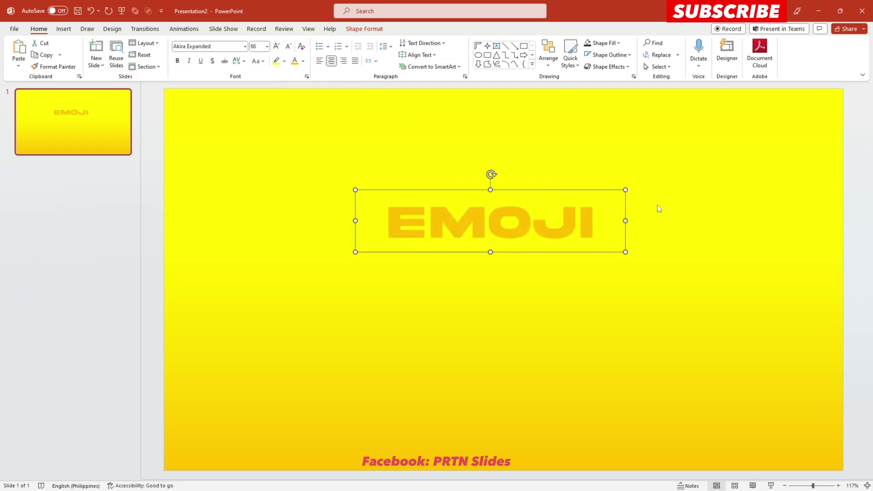
{"action": "key", "text": "ctrl+shift+period"}
{"action": "key", "text": "Escape"}
{"action": "left_click", "coordinate": [353, 222]}
{"action": "key", "text": "ctrl+shift+period"}
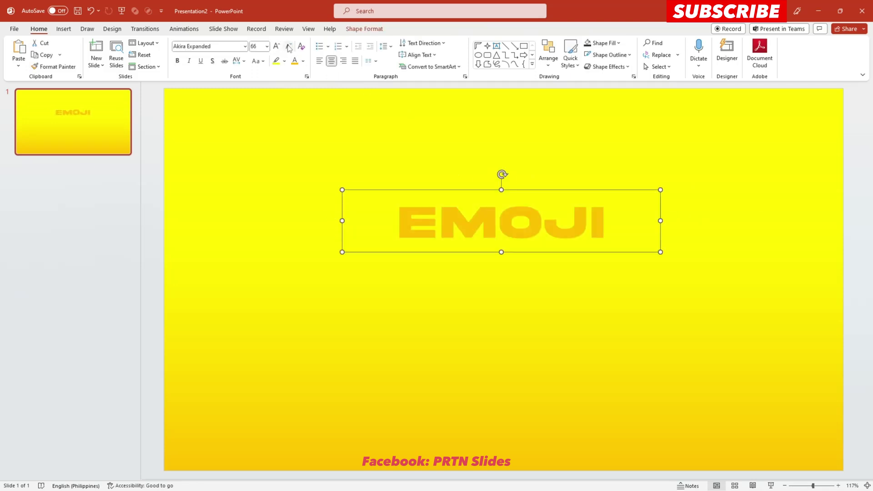
{"action": "key", "text": "ctrl+shift+period"}
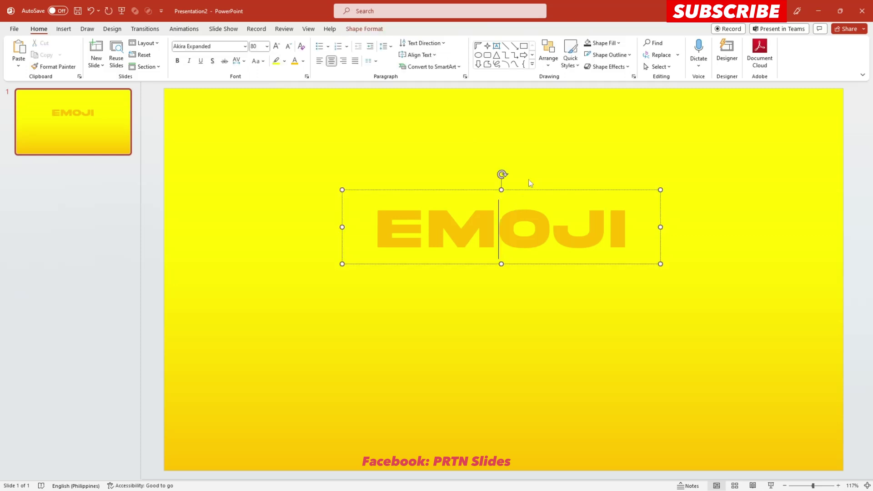
{"action": "left_click", "coordinate": [526, 185]}
{"action": "left_click", "coordinate": [523, 189]}
- Give the EMOJI copy No Fill text and a thin text outline
{"action": "mouse_move", "coordinate": [522, 189]}
{"action": "left_mouse_down"}
{"action": "mouse_move", "coordinate": [531, 251]}
{"action": "mouse_move", "coordinate": [535, 184]}
{"action": "left_mouse_up"}
{"action": "left_click", "coordinate": [363, 31]}
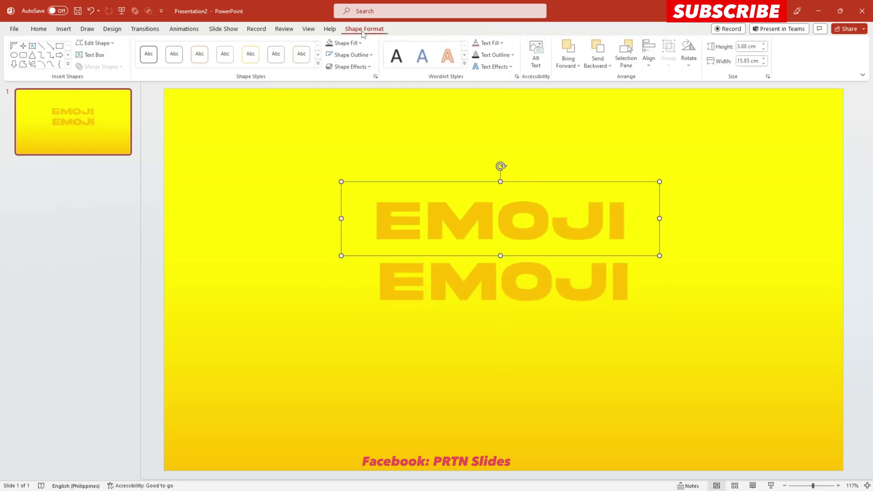
{"action": "left_click", "coordinate": [488, 46]}
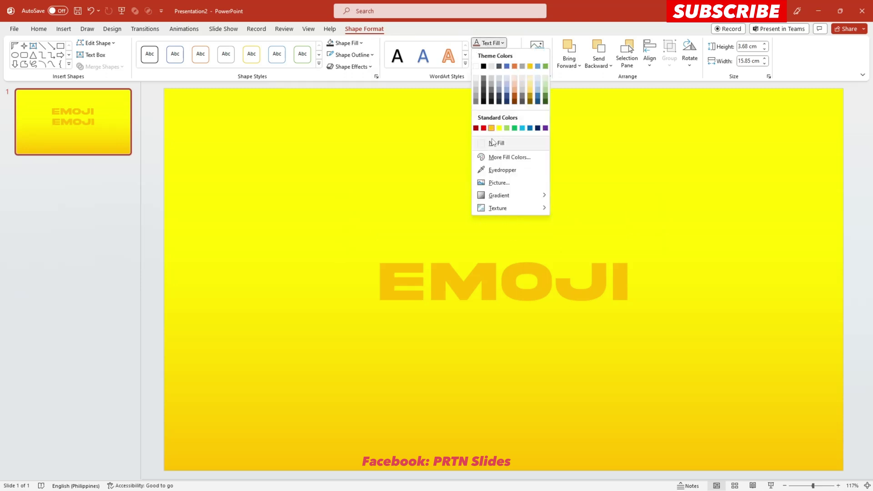
{"action": "left_click", "coordinate": [495, 136]}
{"action": "left_click", "coordinate": [493, 59]}
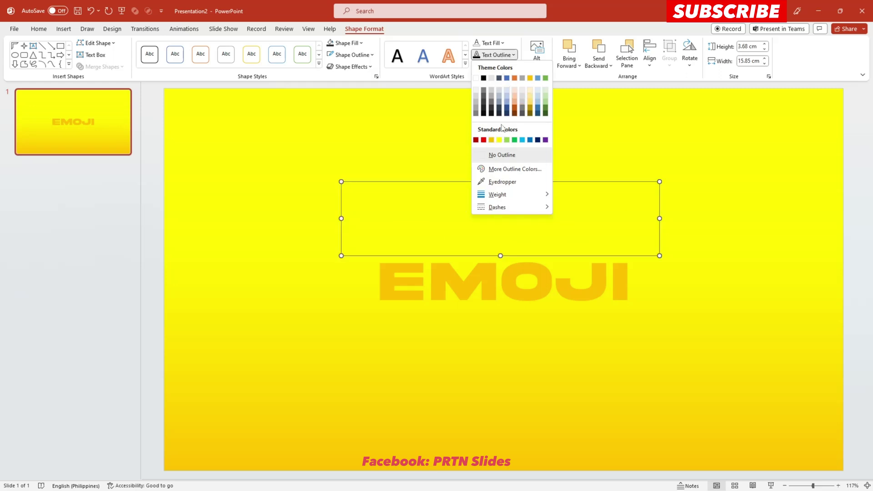
{"action": "left_click", "coordinate": [499, 140]}
- Position the outlined EMOJI copy exactly over the solid gold EMOJI
{"action": "left_click_drag", "start_coordinate": [536, 218], "coordinate": [535, 183]}
{"action": "key", "text": "ctrl+z"}
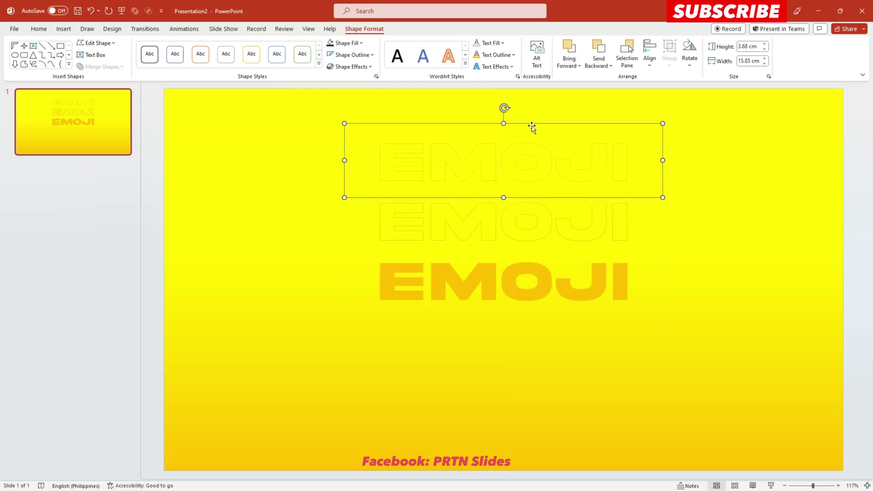
{"action": "left_click_drag", "start_coordinate": [532, 126], "coordinate": [532, 245]}
{"action": "left_click", "coordinate": [536, 213]}
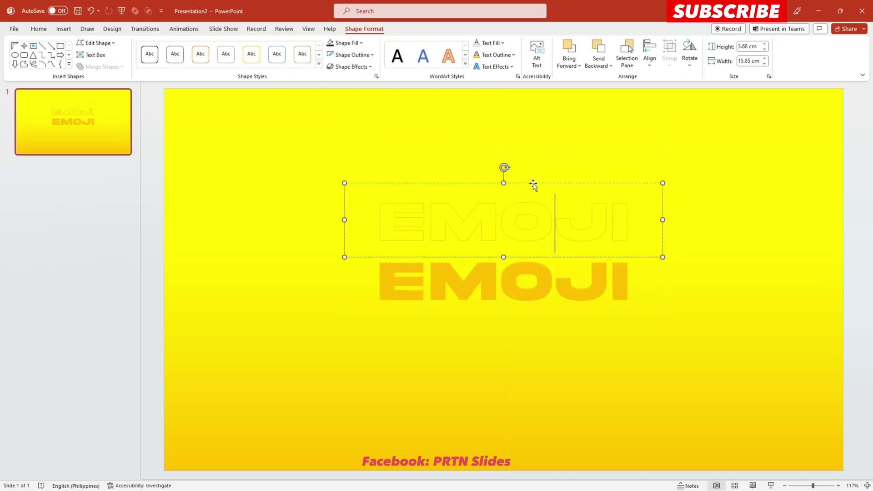
{"action": "left_click_drag", "start_coordinate": [532, 184], "coordinate": [534, 243]}
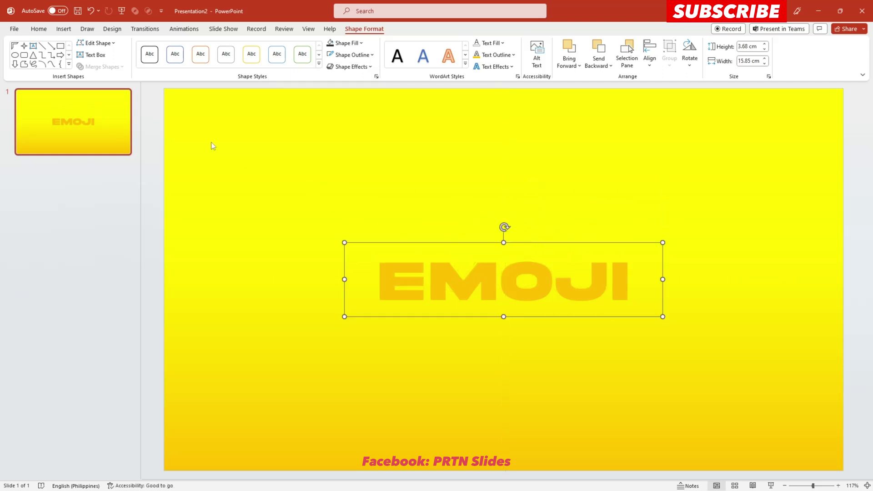
{"action": "scroll", "coordinate": [375, 192], "scroll_direction": "down", "scroll_amount": 4}
- Insert the crying emoji and stack it behind the heart-eyes emoji below the title
{"action": "left_click", "coordinate": [234, 111]}
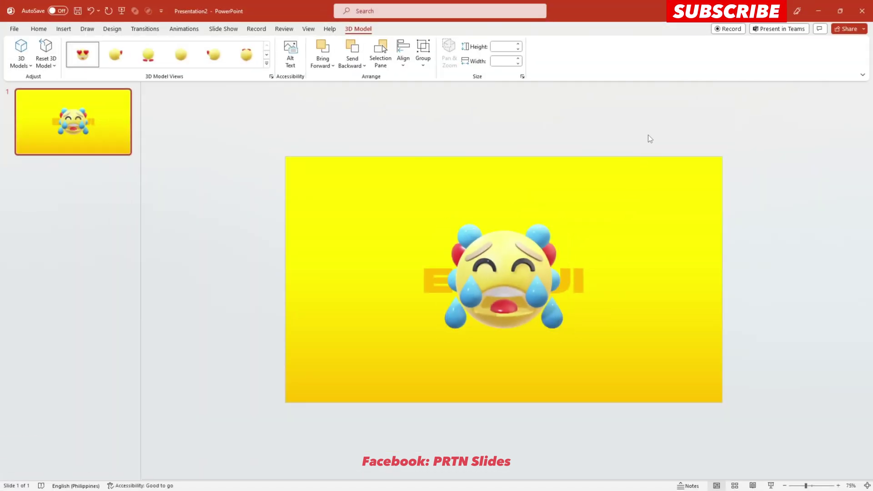
{"action": "left_click", "coordinate": [648, 135]}
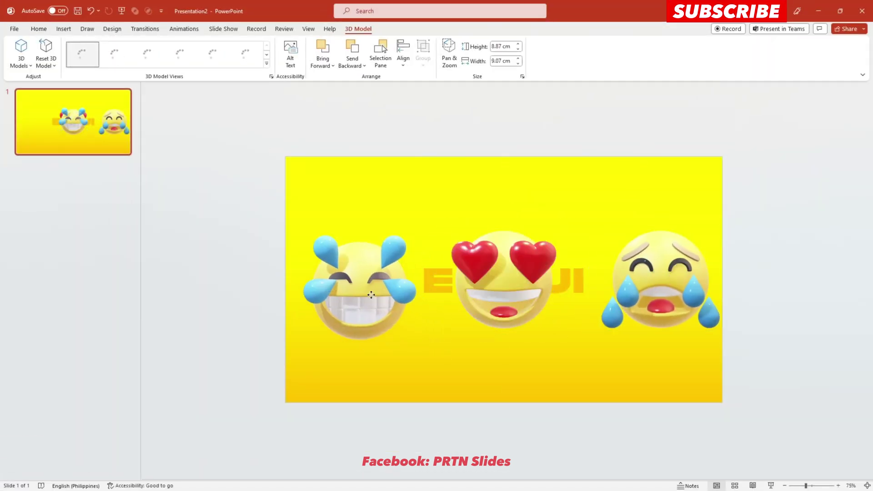
{"action": "left_click", "coordinate": [372, 295]}
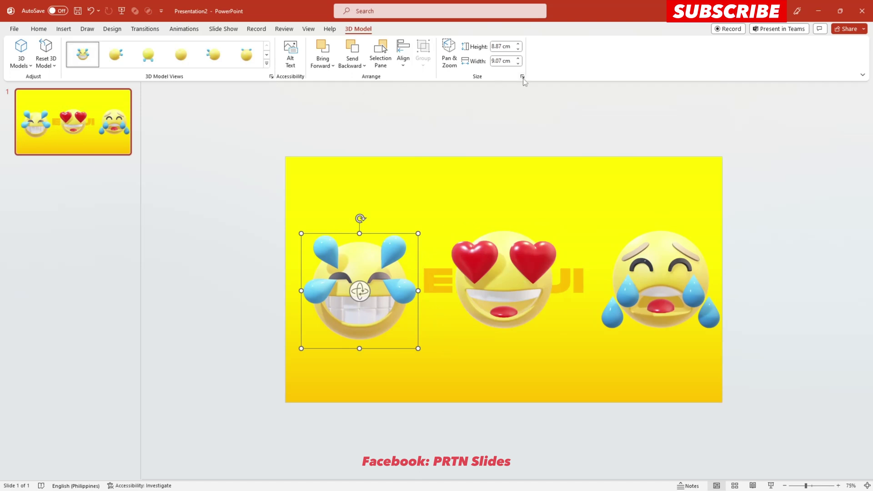
{"action": "left_click", "coordinate": [507, 256]}
{"action": "left_click_drag", "start_coordinate": [516, 247], "coordinate": [506, 318]}
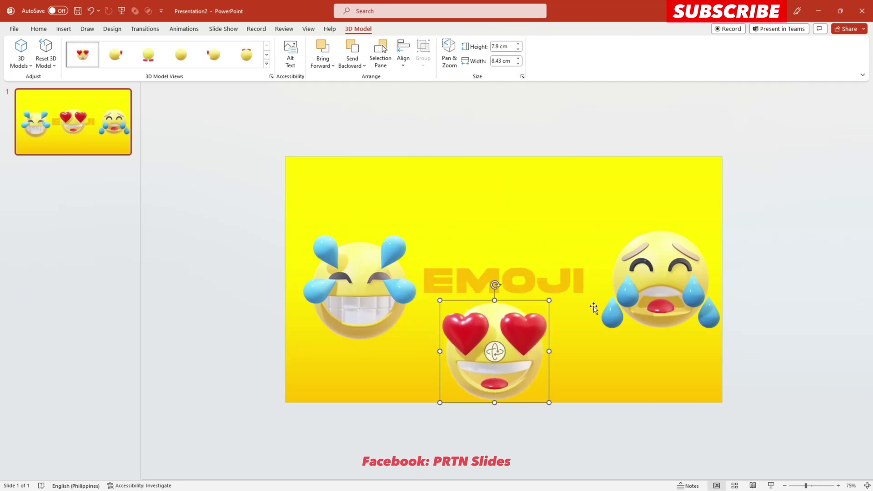
{"action": "left_click", "coordinate": [666, 253]}
{"action": "left_click_drag", "start_coordinate": [666, 254], "coordinate": [494, 322]}
{"action": "left_click", "coordinate": [352, 56]}
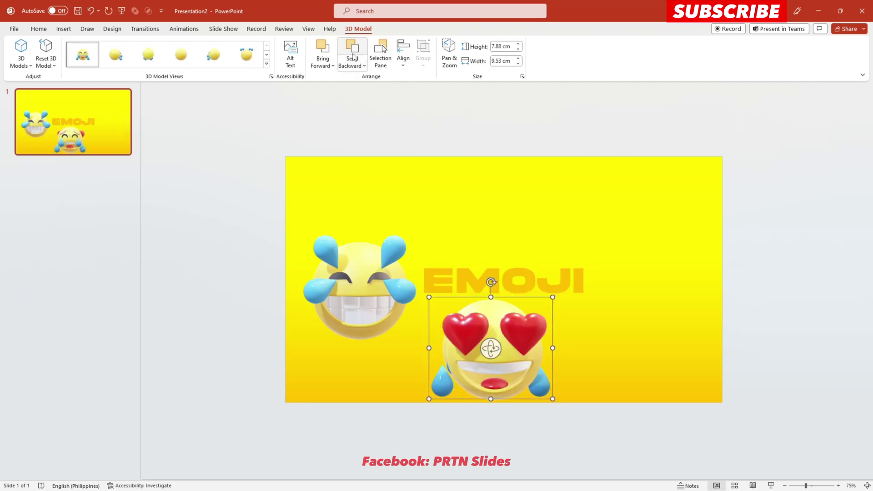
- Layer the laughing emoji behind the stack, then move all three emojis below the slide
{"action": "left_click_drag", "start_coordinate": [351, 282], "coordinate": [487, 345]}
{"action": "left_click", "coordinate": [353, 50]}
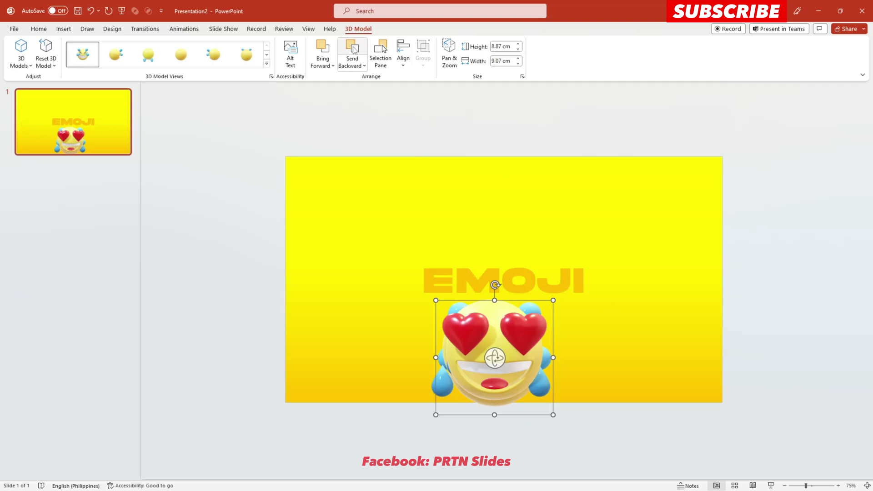
{"action": "left_click", "coordinate": [594, 346]}
{"action": "scroll", "coordinate": [595, 346], "scroll_direction": "down", "scroll_amount": 1, "text": "ctrl"}
{"action": "left_click_drag", "start_coordinate": [609, 423], "coordinate": [386, 277]}
{"action": "left_click_drag", "start_coordinate": [495, 345], "coordinate": [494, 443]}
- Spread the emojis out, then shrink the laughing-tears emoji and rotate it to show its back
{"action": "left_click", "coordinate": [647, 435]}
{"action": "scroll", "coordinate": [567, 411], "scroll_direction": "up", "scroll_amount": 3, "text": "ctrl"}
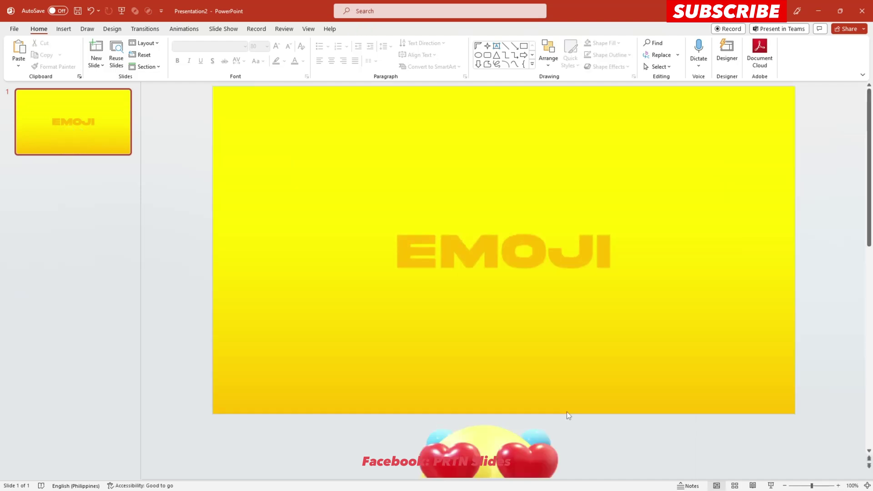
{"action": "scroll", "coordinate": [561, 413], "scroll_direction": "down", "scroll_amount": 3}
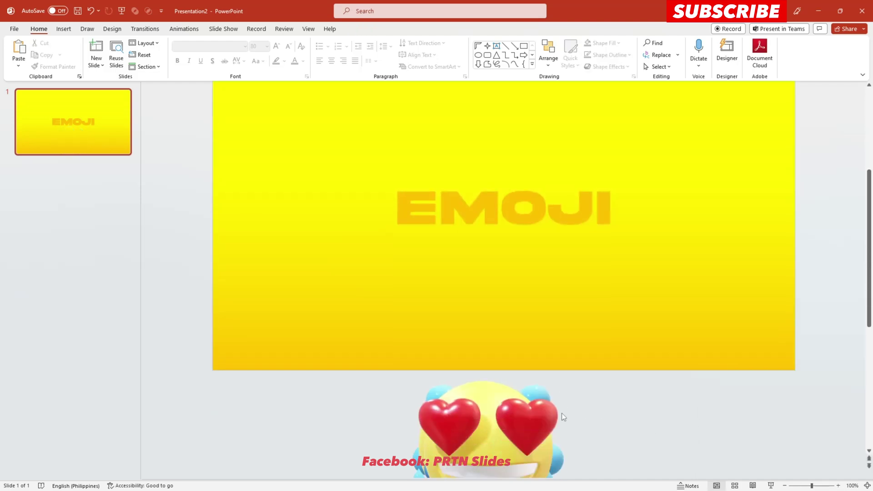
{"action": "left_click", "coordinate": [515, 401]}
{"action": "left_click_drag", "start_coordinate": [514, 401], "coordinate": [682, 308]}
{"action": "left_click_drag", "start_coordinate": [482, 405], "coordinate": [332, 322]}
{"action": "left_click", "coordinate": [515, 428]}
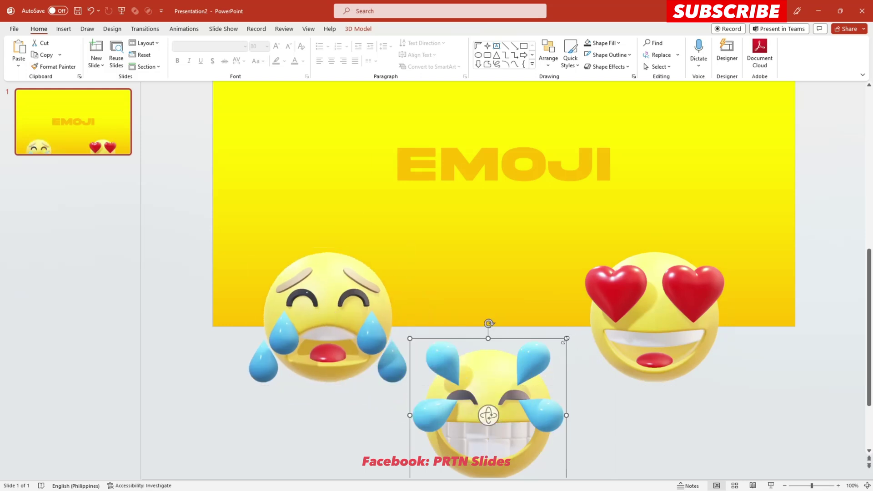
{"action": "left_click_drag", "start_coordinate": [566, 339], "coordinate": [524, 379]}
{"action": "left_click_drag", "start_coordinate": [486, 425], "coordinate": [603, 438]}
- Shrink and turn the crying emoji onto the laughing one, and shrink the heart-eyes emoji
{"action": "left_click", "coordinate": [394, 296]}
{"action": "left_click_drag", "start_coordinate": [410, 272], "coordinate": [413, 344]}
{"action": "left_click_drag", "start_coordinate": [336, 323], "coordinate": [726, 447]}
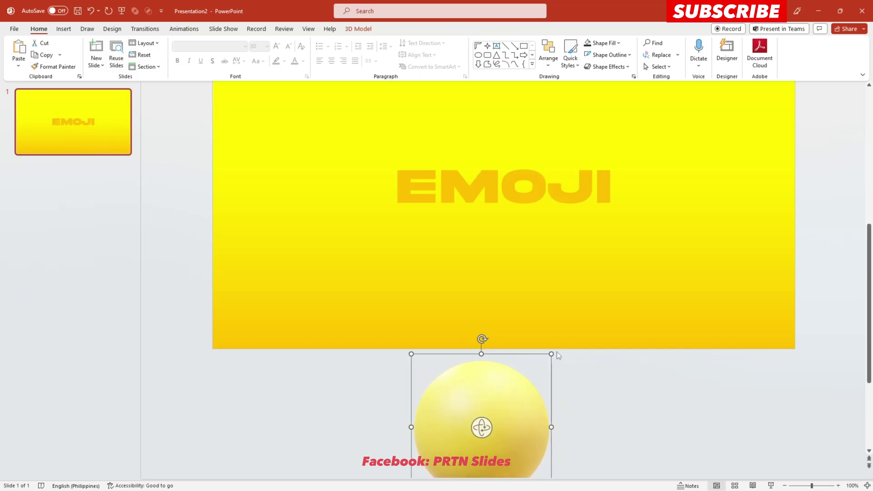
{"action": "left_click_drag", "start_coordinate": [555, 351], "coordinate": [520, 386]}
- Restack the emojis into a ball just below the slide and hide the speaker notes
{"action": "left_click", "coordinate": [575, 374]}
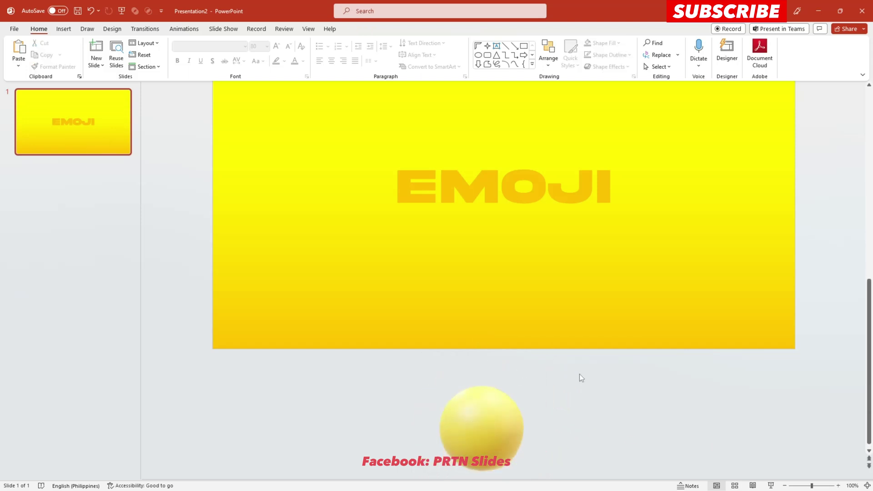
{"action": "scroll", "coordinate": [541, 409], "scroll_direction": "down", "scroll_amount": 4}
{"action": "left_click_drag", "start_coordinate": [537, 478], "coordinate": [389, 345]}
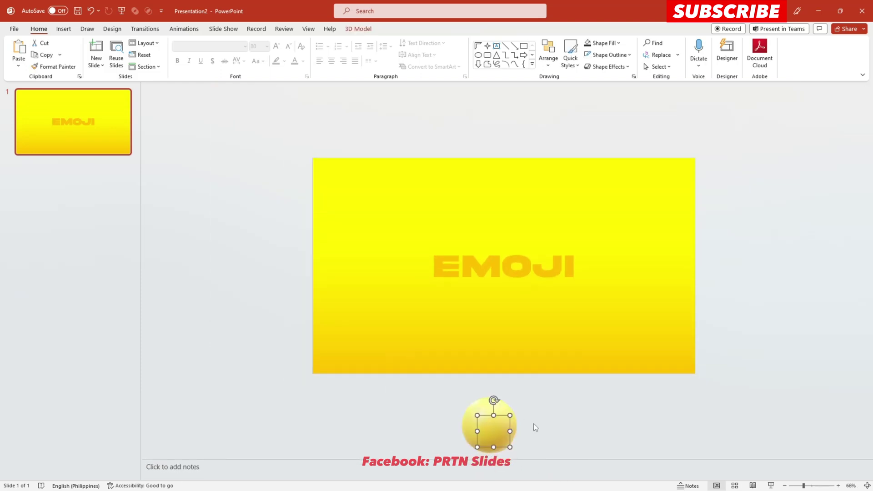
{"action": "left_click", "coordinate": [690, 486]}
{"action": "left_click_drag", "start_coordinate": [495, 437], "coordinate": [510, 419]}
{"action": "left_click", "coordinate": [594, 418]}
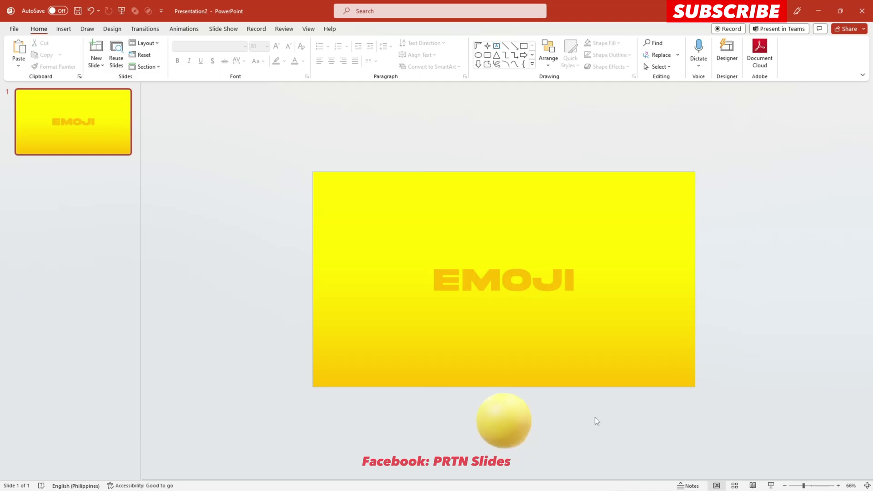
{"action": "scroll", "coordinate": [597, 420], "scroll_direction": "up", "scroll_amount": 1}
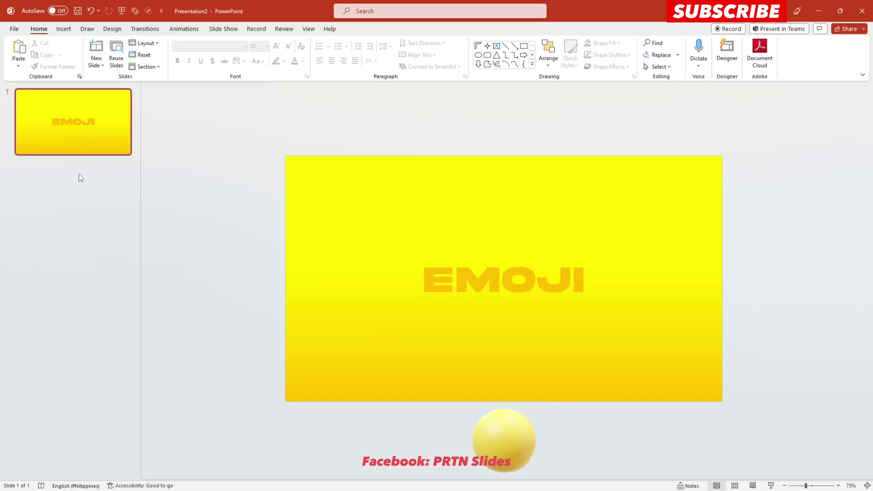
- Duplicate slide 1 and enlarge the EMOJI title on slide 2 to 138 pt
{"action": "left_click", "coordinate": [39, 118]}
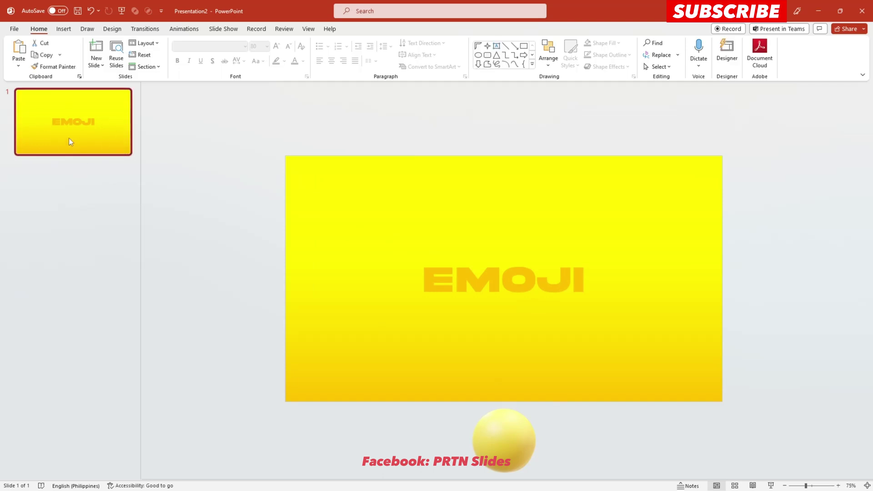
{"action": "key", "text": "ctrl+d"}
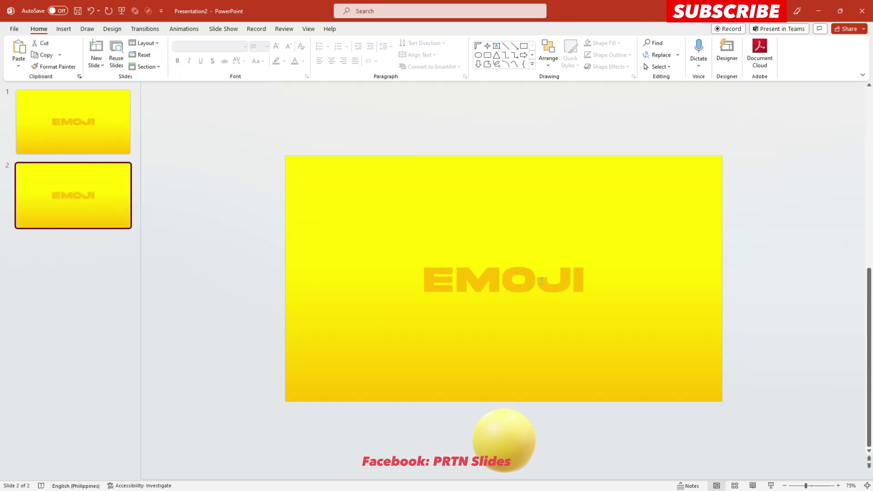
{"action": "left_click", "coordinate": [541, 281]}
{"action": "left_click_drag", "start_coordinate": [347, 210], "coordinate": [777, 392]}
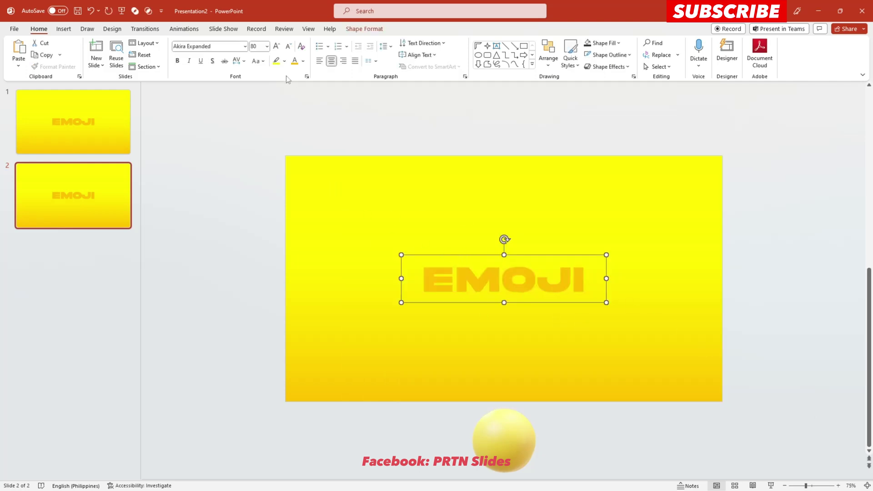
{"action": "left_click", "coordinate": [275, 47]}
{"action": "left_click", "coordinate": [276, 46]}
{"action": "left_click", "coordinate": [276, 47]}
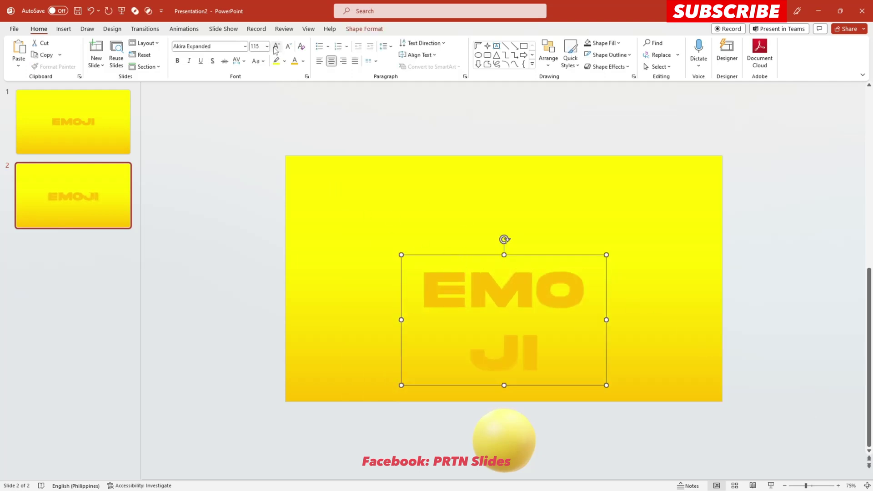
{"action": "left_click", "coordinate": [276, 46]}
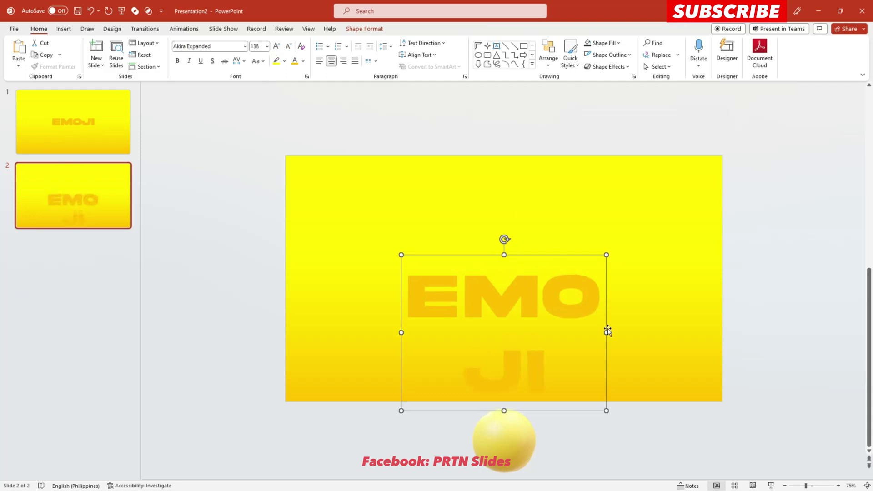
- Enlarge EMOJI to 199 pt, widen its box to fit one line, and centre it
{"action": "left_click_drag", "start_coordinate": [606, 332], "coordinate": [717, 336]}
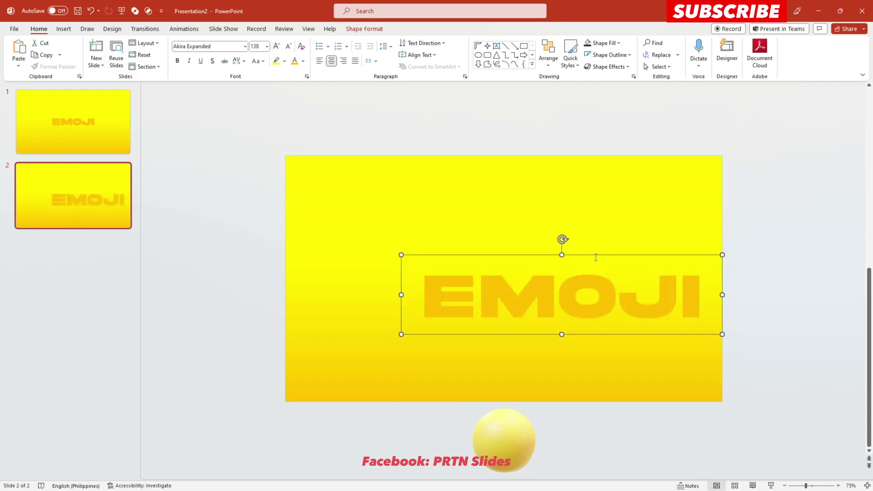
{"action": "left_click_drag", "start_coordinate": [595, 257], "coordinate": [533, 233]}
{"action": "left_click", "coordinate": [276, 46]}
{"action": "left_click", "coordinate": [276, 46]}
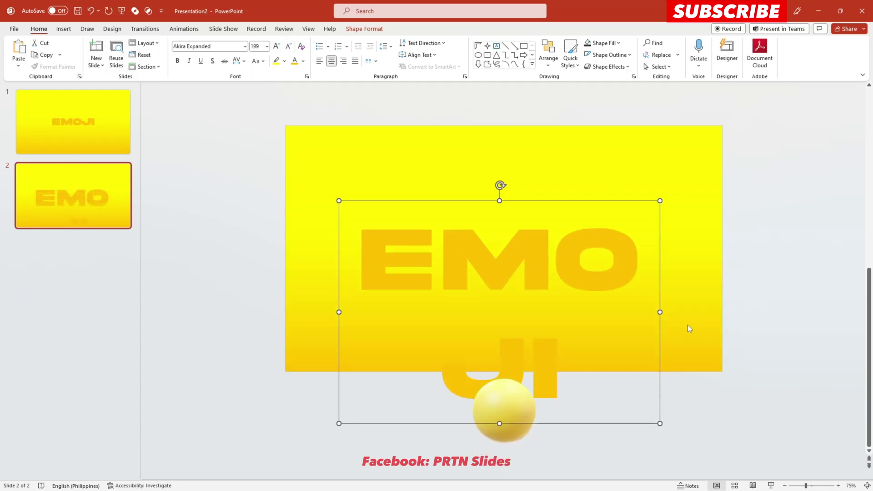
{"action": "left_click_drag", "start_coordinate": [658, 310], "coordinate": [779, 306]}
{"action": "left_click_drag", "start_coordinate": [655, 233], "coordinate": [598, 219]}
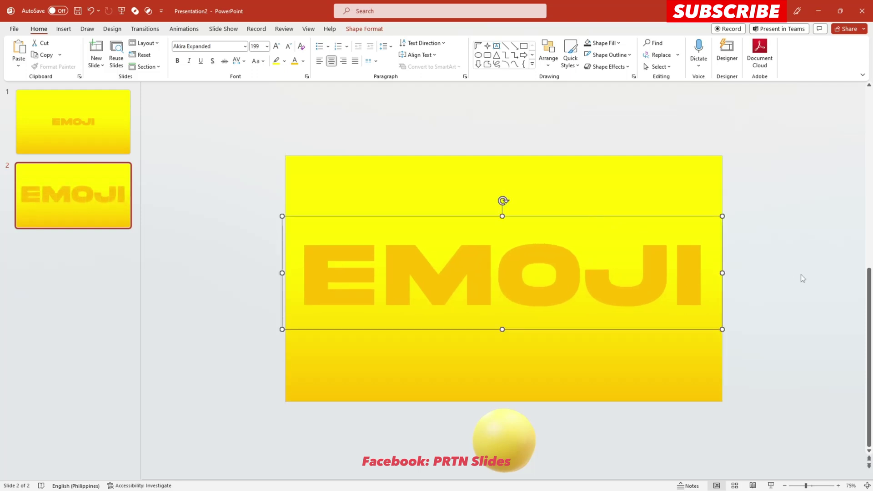
{"action": "left_click", "coordinate": [635, 390]}
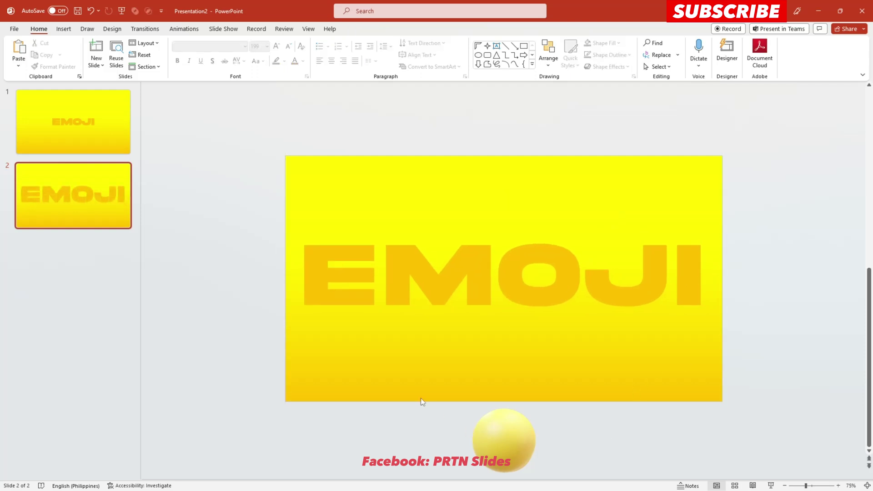
- Move the emoji ball onto the EMOJI title, enlarge it and rotate it to show the heart-eyes face
{"action": "left_click_drag", "start_coordinate": [420, 397], "coordinate": [502, 280]}
{"action": "left_click", "coordinate": [573, 379]}
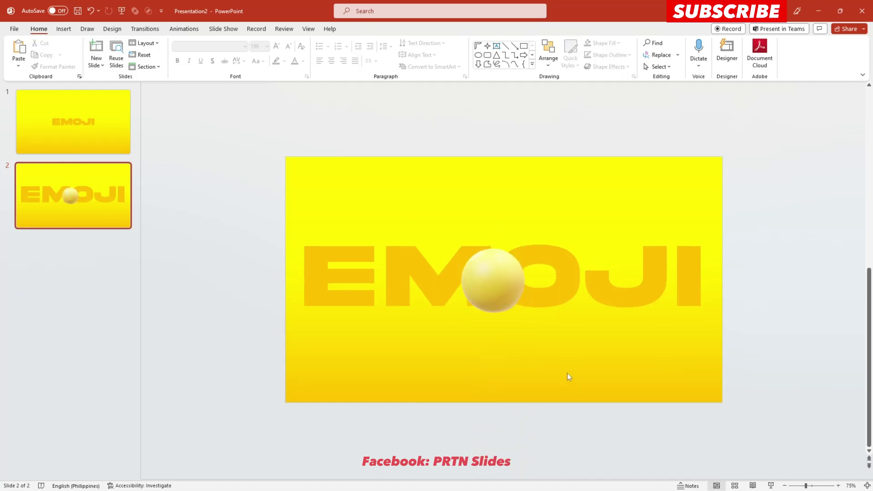
{"action": "key", "text": "ctrl+z"}
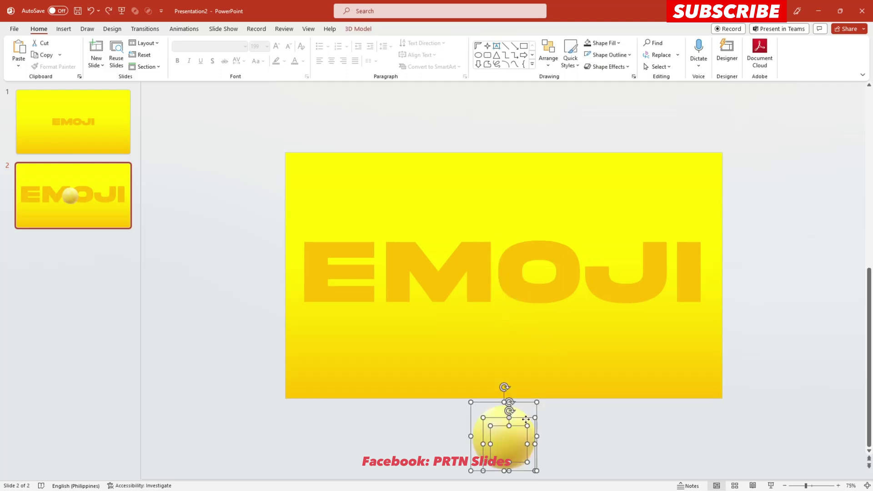
{"action": "left_click_drag", "start_coordinate": [513, 441], "coordinate": [505, 296]}
{"action": "left_click", "coordinate": [599, 364]}
{"action": "left_click", "coordinate": [509, 294]}
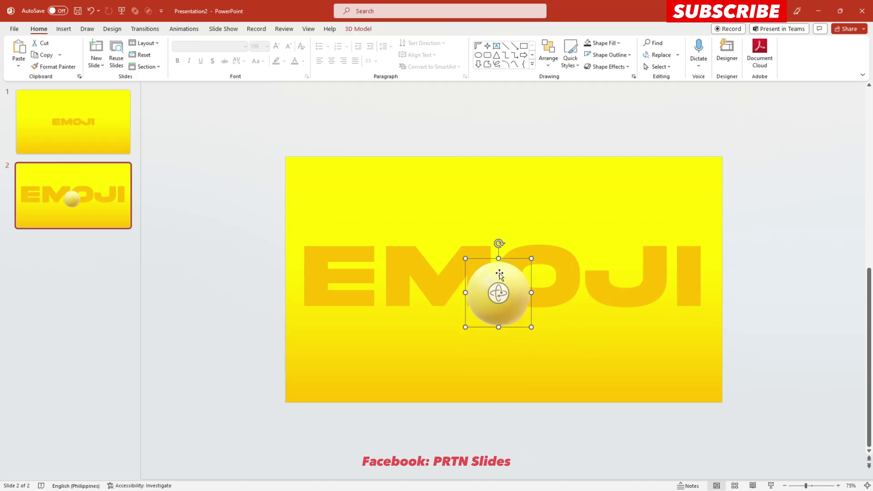
{"action": "left_click_drag", "start_coordinate": [531, 258], "coordinate": [572, 219]}
{"action": "left_click_drag", "start_coordinate": [498, 292], "coordinate": [764, 271]}
{"action": "left_click_drag", "start_coordinate": [578, 219], "coordinate": [496, 296]}
{"action": "left_click", "coordinate": [724, 350]}
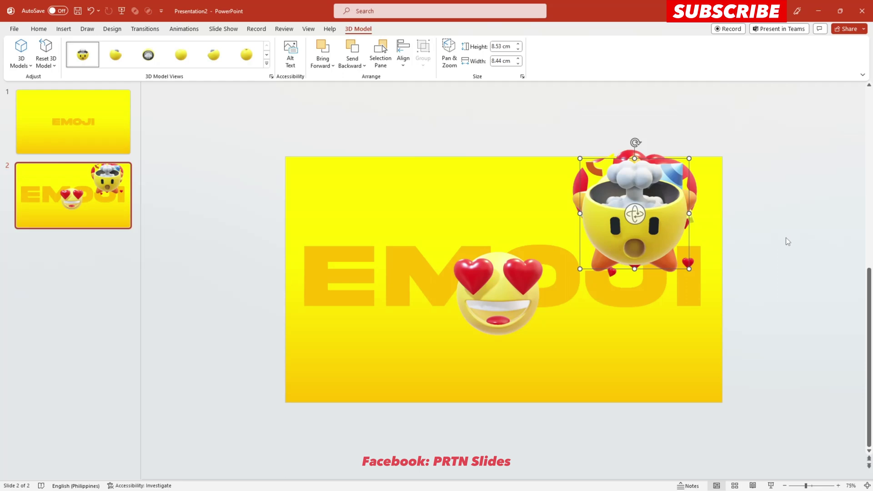
- Park the exploding-head, star, party and heart models around the slide's top and left edges
{"action": "left_click", "coordinate": [500, 218]}
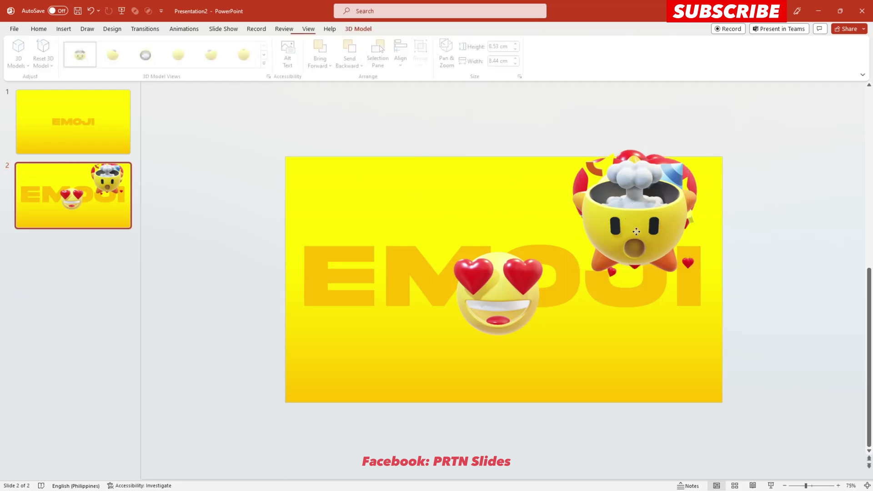
{"action": "left_click_drag", "start_coordinate": [636, 233], "coordinate": [370, 184]}
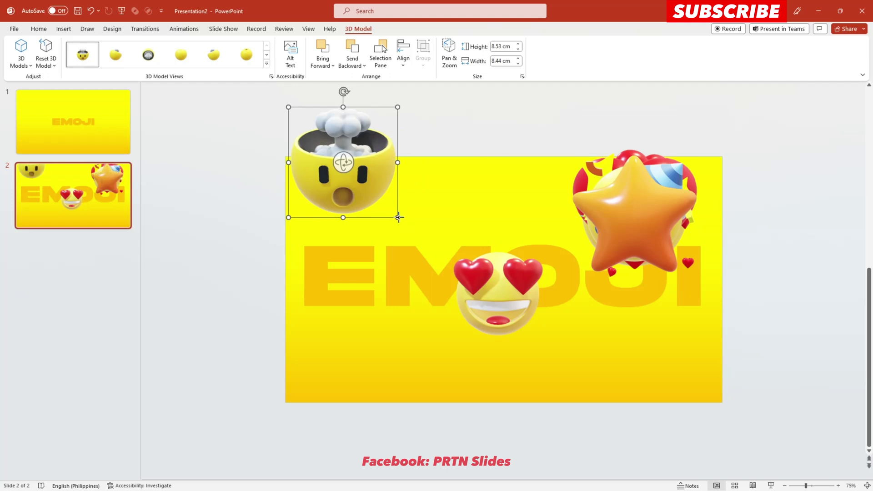
{"action": "left_click_drag", "start_coordinate": [397, 217], "coordinate": [385, 136]}
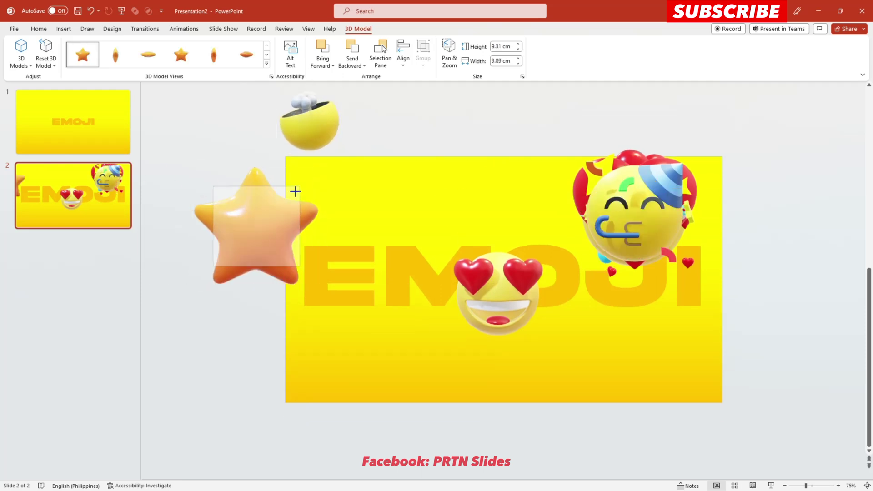
{"action": "left_click_drag", "start_coordinate": [296, 189], "coordinate": [282, 201]}
{"action": "left_click_drag", "start_coordinate": [340, 233], "coordinate": [343, 231]}
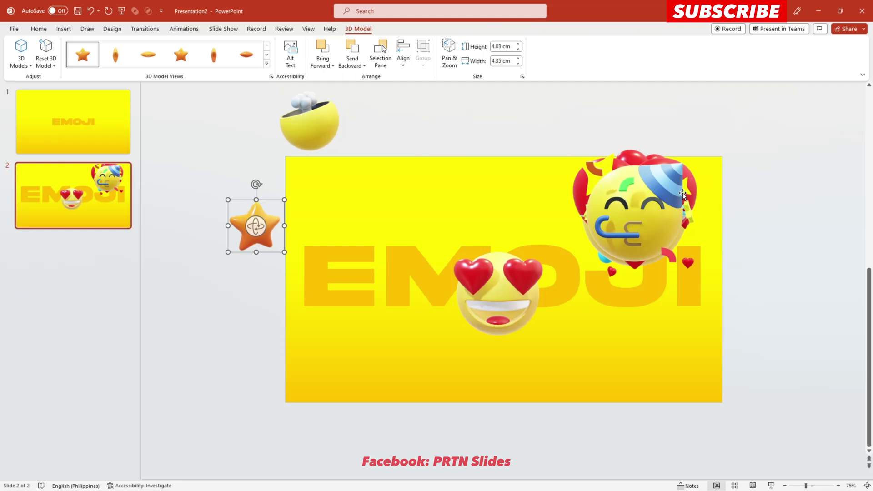
{"action": "left_click_drag", "start_coordinate": [683, 195], "coordinate": [469, 178]}
{"action": "left_click_drag", "start_coordinate": [418, 195], "coordinate": [432, 167]}
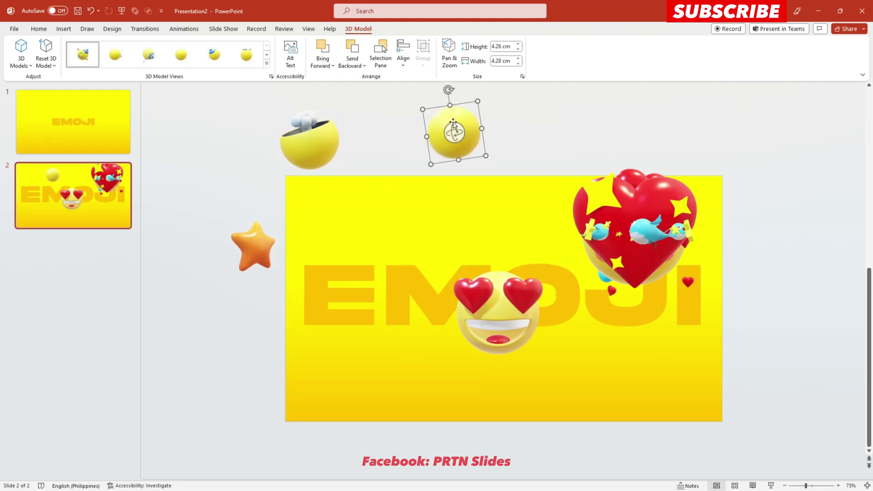
{"action": "left_click_drag", "start_coordinate": [695, 173], "coordinate": [812, 113]}
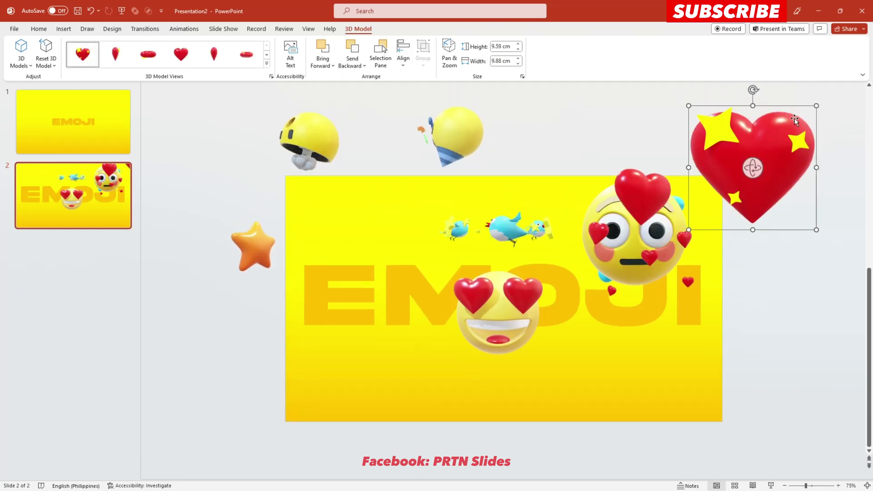
- Move the hearts cluster, flushed, laughing, star-eyed and birds models off the slide edges
{"action": "left_click_drag", "start_coordinate": [641, 191], "coordinate": [214, 309]}
{"action": "left_click_drag", "start_coordinate": [636, 218], "coordinate": [667, 137]}
{"action": "left_click_drag", "start_coordinate": [657, 199], "coordinate": [271, 152]}
{"action": "left_click_drag", "start_coordinate": [633, 209], "coordinate": [375, 211]}
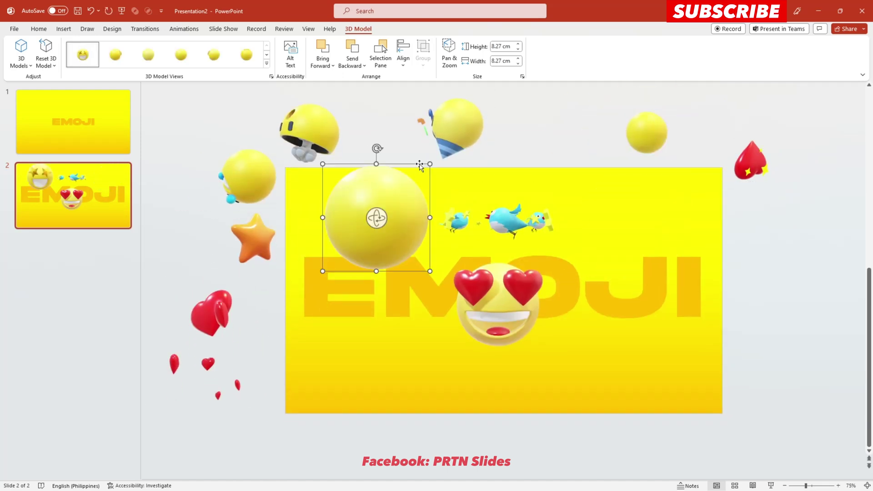
{"action": "left_click_drag", "start_coordinate": [430, 164], "coordinate": [372, 221]}
{"action": "left_click_drag", "start_coordinate": [348, 245], "coordinate": [379, 141]}
{"action": "left_click", "coordinate": [505, 218]}
{"action": "left_click_drag", "start_coordinate": [505, 219], "coordinate": [494, 150]}
{"action": "left_click_drag", "start_coordinate": [211, 373], "coordinate": [244, 195]}
- Reposition the hearts cluster, helmet, cone, spheres and orange star around the slide's outside
{"action": "left_click_drag", "start_coordinate": [379, 200], "coordinate": [768, 286]}
{"action": "left_click_drag", "start_coordinate": [457, 187], "coordinate": [504, 175]}
{"action": "left_click_drag", "start_coordinate": [309, 191], "coordinate": [370, 195]}
{"action": "left_click_drag", "start_coordinate": [244, 195], "coordinate": [303, 139]}
{"action": "left_click_drag", "start_coordinate": [667, 180], "coordinate": [705, 156]}
{"action": "left_click_drag", "start_coordinate": [505, 173], "coordinate": [596, 181]}
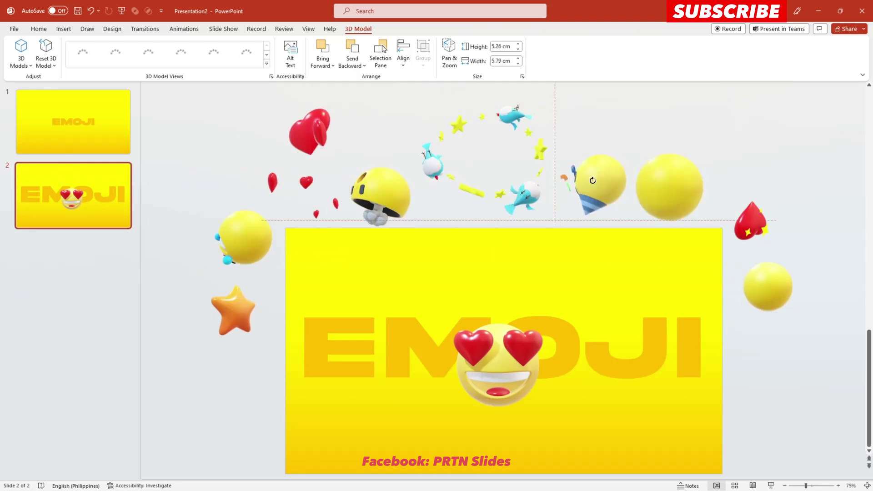
{"action": "left_click_drag", "start_coordinate": [232, 311], "coordinate": [243, 326]}
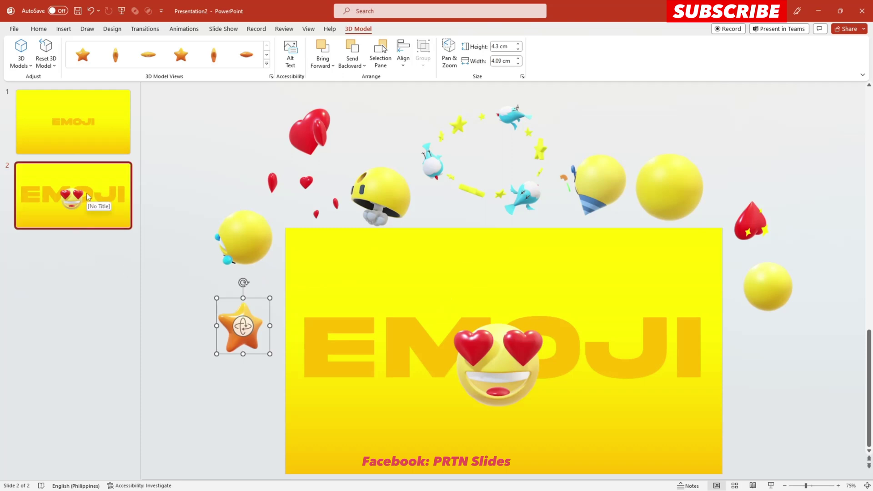
- Duplicate slide 2 as slide 3 and place outlined EMOJI copies above and below the gold title
{"action": "left_click", "coordinate": [86, 193]}
{"action": "key", "text": "ctrl+d"}
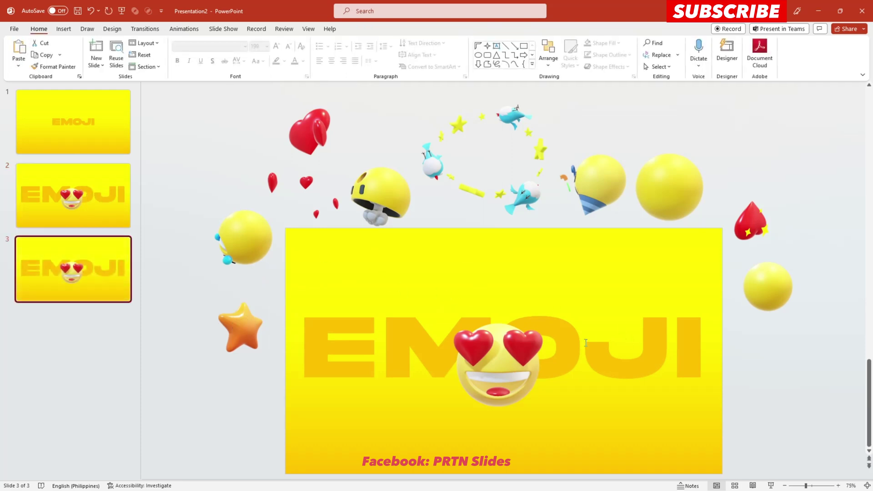
{"action": "scroll", "coordinate": [560, 335], "scroll_direction": "down", "scroll_amount": 1}
{"action": "left_click", "coordinate": [568, 315]}
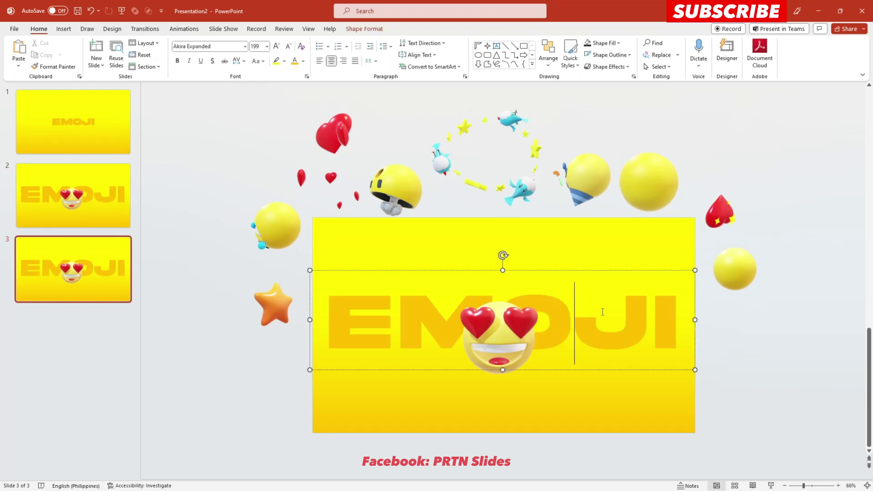
{"action": "left_click_drag", "start_coordinate": [554, 270], "coordinate": [567, 211]}
{"action": "left_click", "coordinate": [649, 340]}
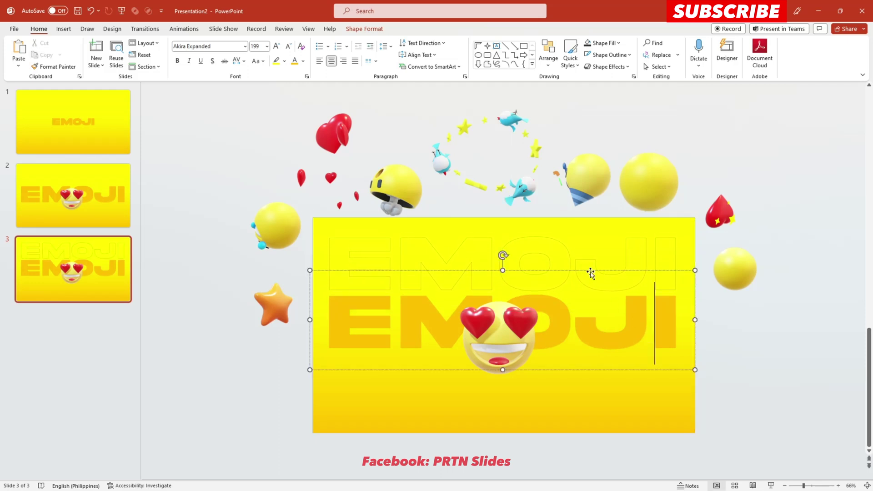
{"action": "left_click_drag", "start_coordinate": [590, 271], "coordinate": [579, 332]}
- Enlarge the heart-eyes emoji and move it up and to the left
{"action": "left_click", "coordinate": [515, 318]}
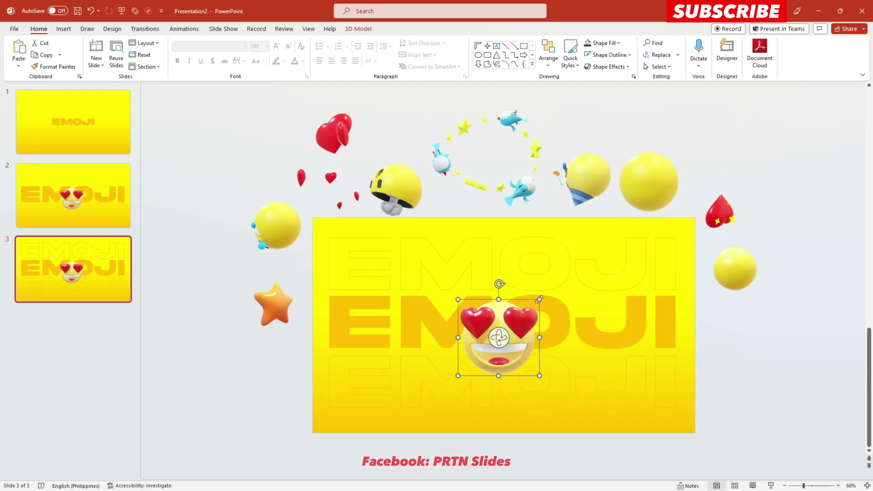
{"action": "left_click_drag", "start_coordinate": [540, 298], "coordinate": [564, 276]}
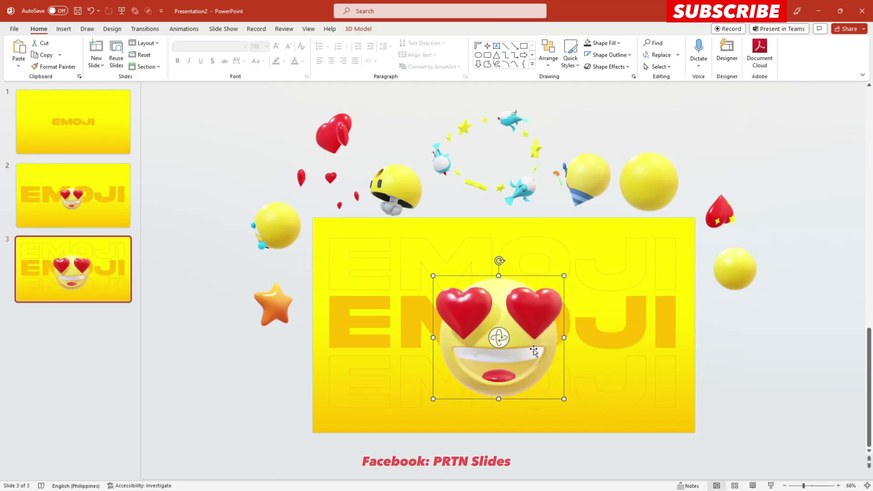
{"action": "left_click_drag", "start_coordinate": [534, 351], "coordinate": [451, 294]}
- Enlarge the crying emoji and place it at the slide's lower left
{"action": "left_click", "coordinate": [503, 343]}
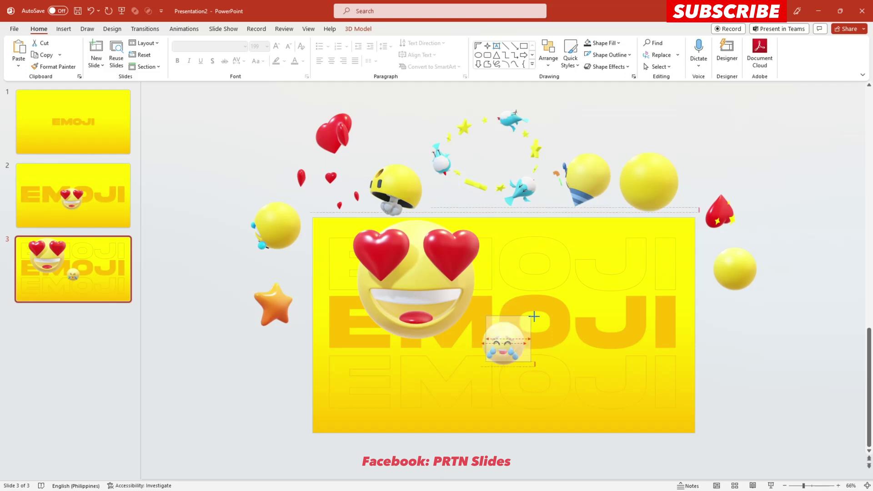
{"action": "left_click_drag", "start_coordinate": [521, 324], "coordinate": [577, 257]}
{"action": "left_click_drag", "start_coordinate": [528, 308], "coordinate": [385, 365]}
- Turn the ball to its laughing-crying face, tilt it about 10° clockwise, enlarge it and move it right
{"action": "left_click", "coordinate": [508, 345]}
{"action": "left_click_drag", "start_coordinate": [504, 344], "coordinate": [580, 335]}
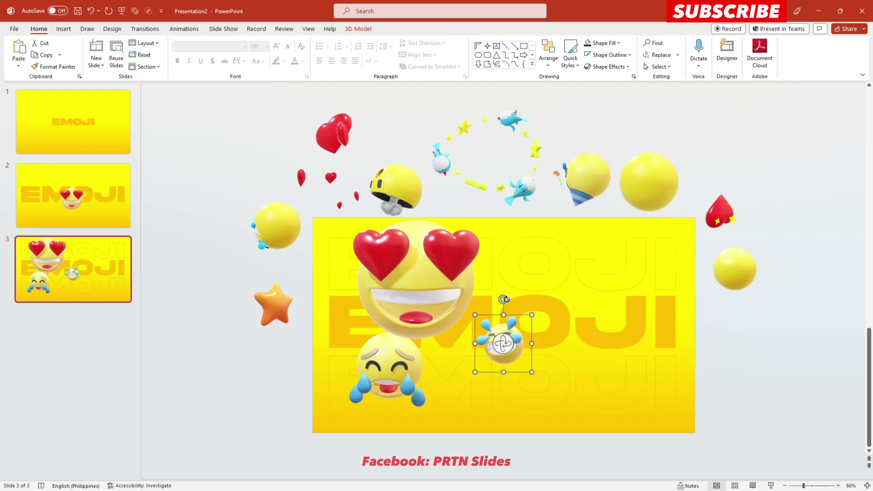
{"action": "left_click_drag", "start_coordinate": [505, 300], "coordinate": [583, 293]}
{"action": "left_click_drag", "start_coordinate": [529, 334], "coordinate": [650, 346]}
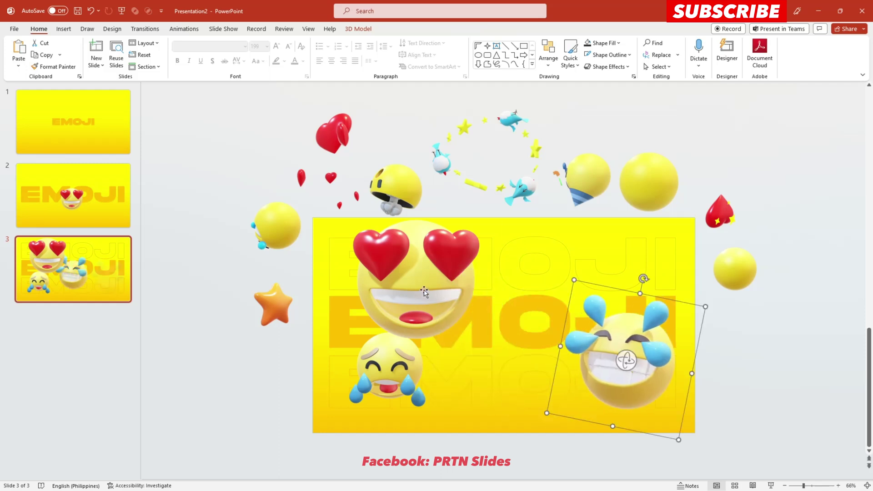
- Move the heart-eyes emoji to the bottom centre, enlarge it slightly, and shift the laughing emoji left
{"action": "left_click_drag", "start_coordinate": [424, 291], "coordinate": [504, 382]}
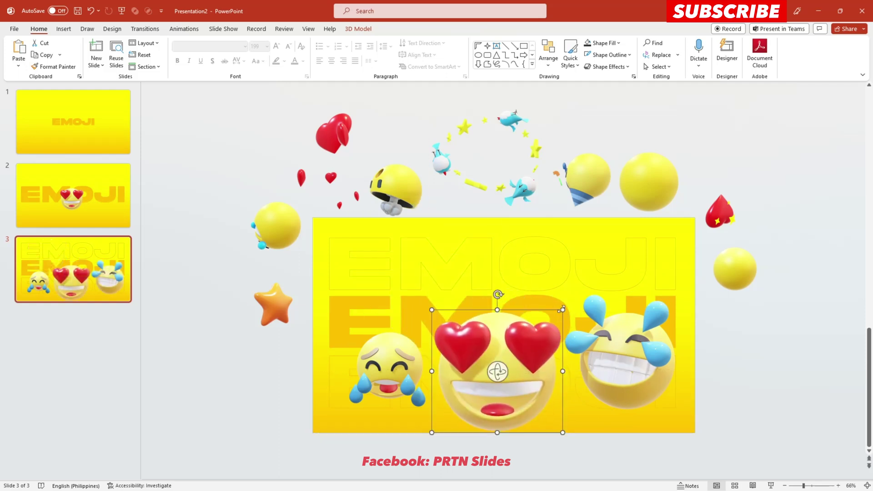
{"action": "left_click_drag", "start_coordinate": [563, 309], "coordinate": [565, 305]}
{"action": "left_click_drag", "start_coordinate": [526, 344], "coordinate": [534, 335]}
{"action": "left_click_drag", "start_coordinate": [612, 318], "coordinate": [626, 340]}
- Enlarge the crying emoji and turn the crying, laughing and heart-eyes emojis to different angles
{"action": "left_click", "coordinate": [386, 364]}
{"action": "left_click_drag", "start_coordinate": [345, 318], "coordinate": [314, 300]}
{"action": "mouse_move", "coordinate": [395, 346]}
{"action": "left_mouse_down"}
{"action": "mouse_move", "coordinate": [390, 369]}
{"action": "mouse_move", "coordinate": [398, 372]}
{"action": "mouse_move", "coordinate": [390, 361]}
{"action": "mouse_move", "coordinate": [412, 393]}
{"action": "mouse_move", "coordinate": [406, 339]}
{"action": "left_mouse_up"}
{"action": "left_click_drag", "start_coordinate": [609, 355], "coordinate": [657, 302]}
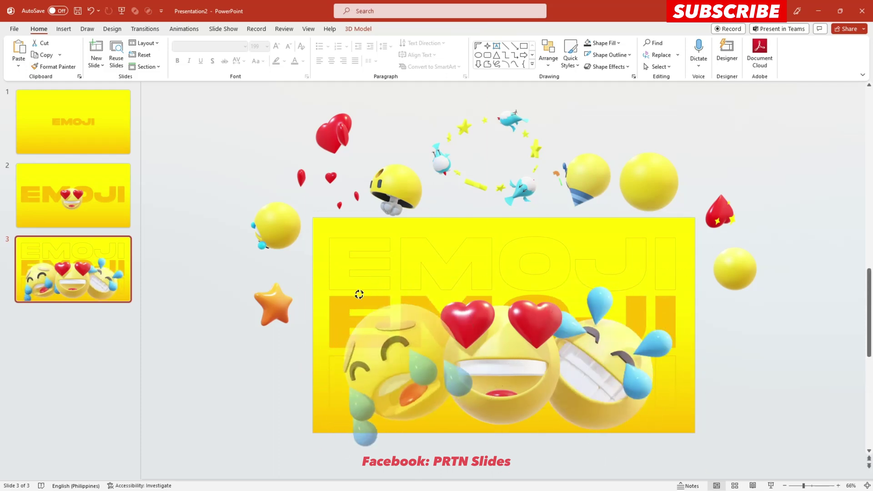
{"action": "left_click", "coordinate": [500, 363]}
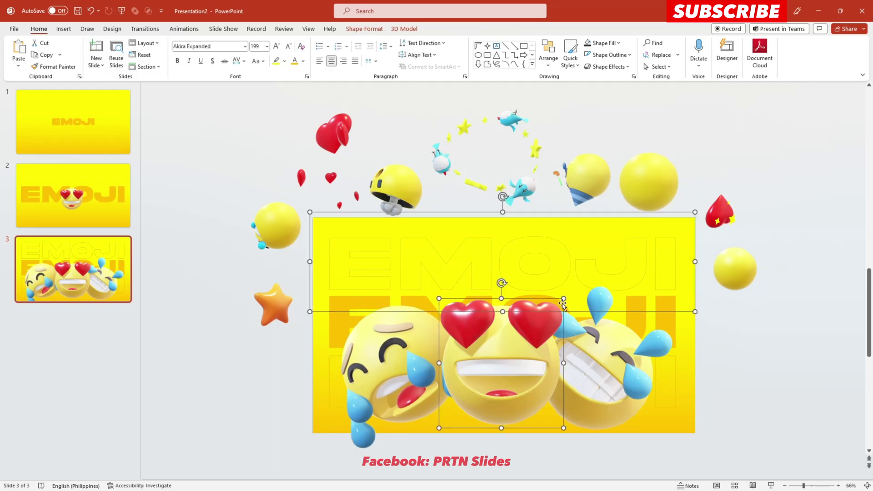
{"action": "left_click_drag", "start_coordinate": [500, 364], "coordinate": [498, 367]}
{"action": "left_click", "coordinate": [767, 382]}
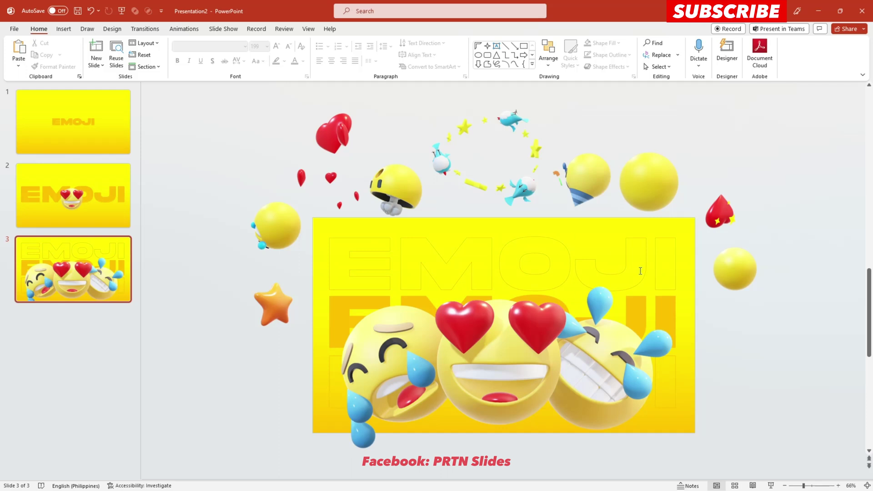
- Turn the star, tilt it about 30° counter-clockwise, enlarge it, and send it behind the left emoji
{"action": "left_click", "coordinate": [258, 311]}
{"action": "left_click_drag", "start_coordinate": [273, 304], "coordinate": [341, 302]}
{"action": "mouse_move", "coordinate": [278, 263]}
{"action": "left_mouse_down"}
{"action": "mouse_move", "coordinate": [264, 271]}
{"action": "mouse_move", "coordinate": [293, 259]}
{"action": "left_mouse_up"}
{"action": "left_click_drag", "start_coordinate": [274, 303], "coordinate": [263, 261]}
{"action": "left_click", "coordinate": [358, 29]}
{"action": "left_click", "coordinate": [352, 47]}
{"action": "left_click", "coordinate": [351, 251]}
{"action": "left_click", "coordinate": [338, 317]}
- Bring the laughing ball onto the slide, shrink it, and tilt the exploding-head emoji slightly
{"action": "left_click", "coordinate": [277, 226]}
{"action": "left_click_drag", "start_coordinate": [277, 227], "coordinate": [393, 280]}
{"action": "left_click_drag", "start_coordinate": [396, 190], "coordinate": [425, 261]}
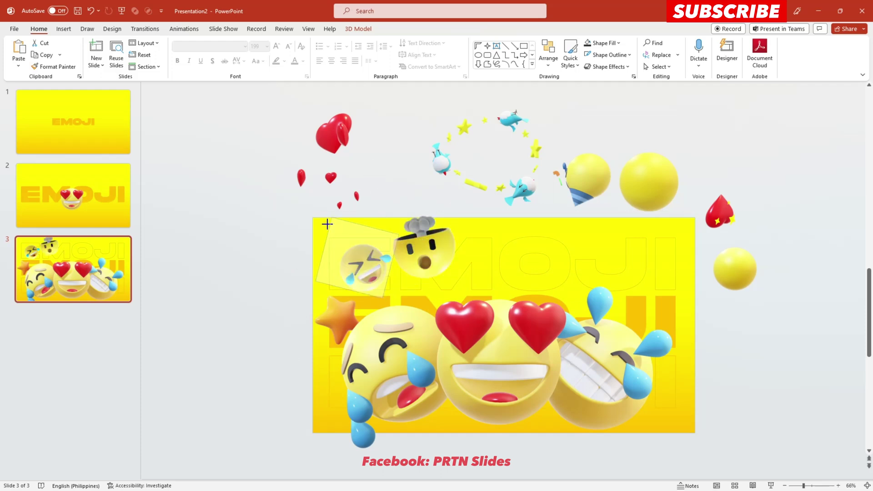
{"action": "left_click", "coordinate": [367, 254]}
{"action": "left_click_drag", "start_coordinate": [318, 291], "coordinate": [340, 281]}
{"action": "left_click", "coordinate": [425, 263]}
{"action": "left_click_drag", "start_coordinate": [425, 263], "coordinate": [423, 309]}
- Place the heart cluster at the top-left and bring the party-hat and blushing balls onto the slide
{"action": "left_click", "coordinate": [332, 154]}
{"action": "left_click_drag", "start_coordinate": [331, 154], "coordinate": [346, 227]}
{"action": "left_click_drag", "start_coordinate": [361, 265], "coordinate": [362, 279]}
{"action": "left_click_drag", "start_coordinate": [591, 191], "coordinate": [591, 255]}
{"action": "left_click_drag", "start_coordinate": [649, 182], "coordinate": [654, 266]}
- Turn the red heart forward at the top-right and add the star-eyes ball to the slide
{"action": "left_click", "coordinate": [722, 217]}
{"action": "left_click_drag", "start_coordinate": [721, 217], "coordinate": [748, 265]}
{"action": "left_click_drag", "start_coordinate": [722, 210], "coordinate": [653, 245]}
{"action": "left_click_drag", "start_coordinate": [734, 269], "coordinate": [681, 314]}
{"action": "mouse_move", "coordinate": [682, 313]}
{"action": "left_mouse_down"}
{"action": "mouse_move", "coordinate": [753, 318]}
{"action": "mouse_move", "coordinate": [679, 314]}
{"action": "left_mouse_up"}
- Move the birds ring down onto the slide and turn the red heart slightly
{"action": "left_click", "coordinate": [516, 186]}
{"action": "left_click_drag", "start_coordinate": [516, 187], "coordinate": [504, 280]}
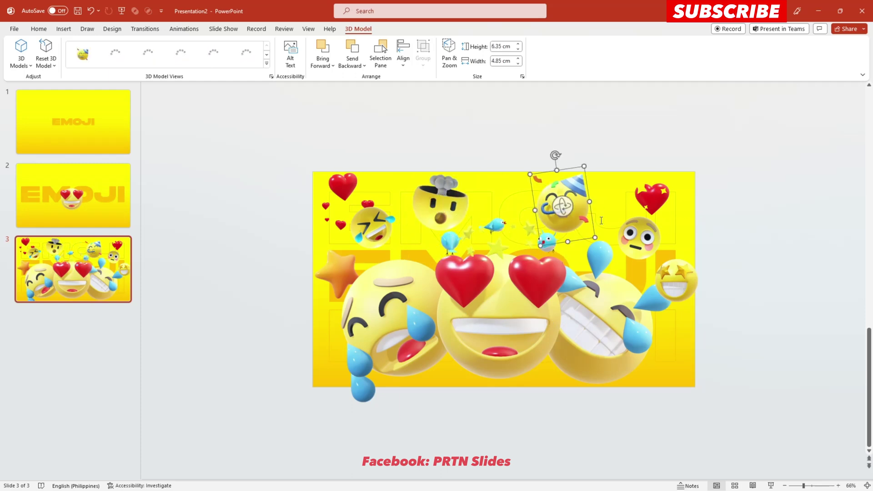
{"action": "left_click", "coordinate": [633, 241]}
{"action": "left_click_drag", "start_coordinate": [651, 199], "coordinate": [640, 200]}
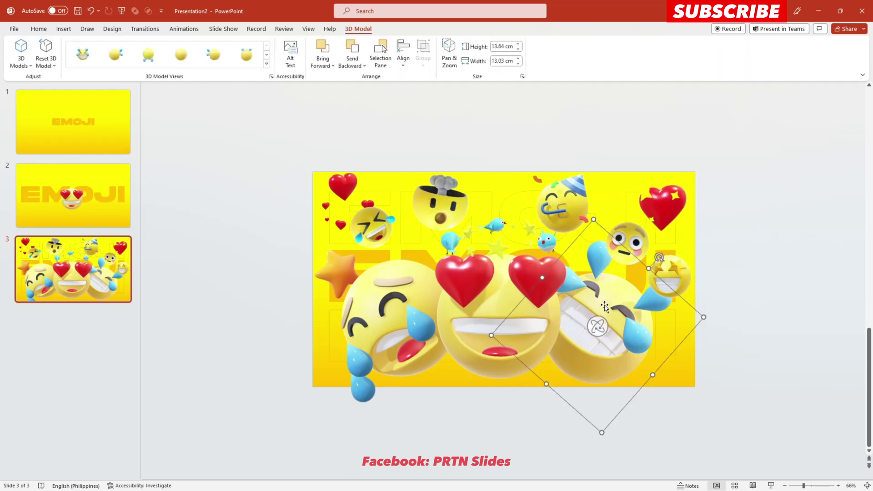
{"action": "left_click", "coordinate": [615, 226]}
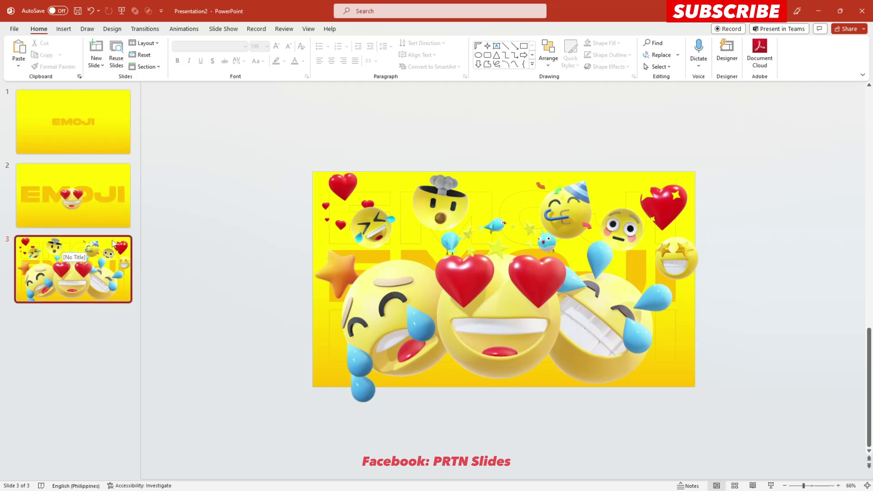
- Apply the Morph transition to slide 3, then to slide 2
{"action": "left_click", "coordinate": [73, 227]}
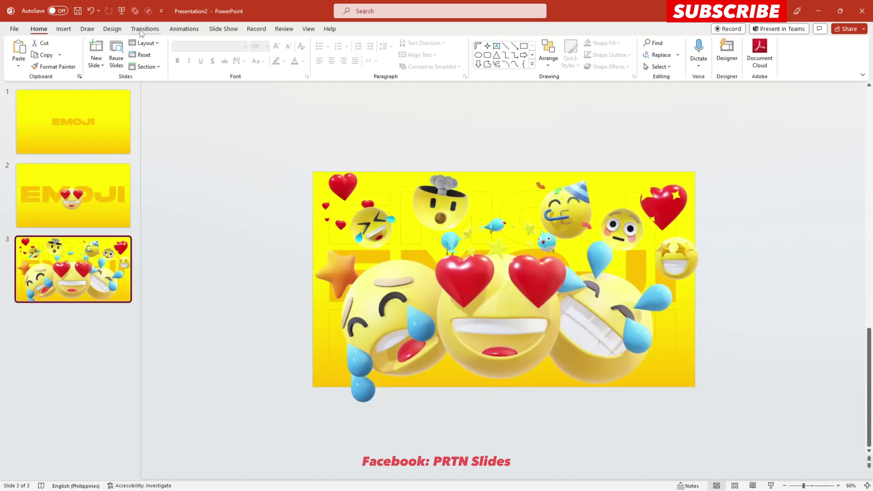
{"action": "left_click", "coordinate": [155, 30]}
{"action": "left_click", "coordinate": [94, 59]}
{"action": "left_click", "coordinate": [85, 178]}
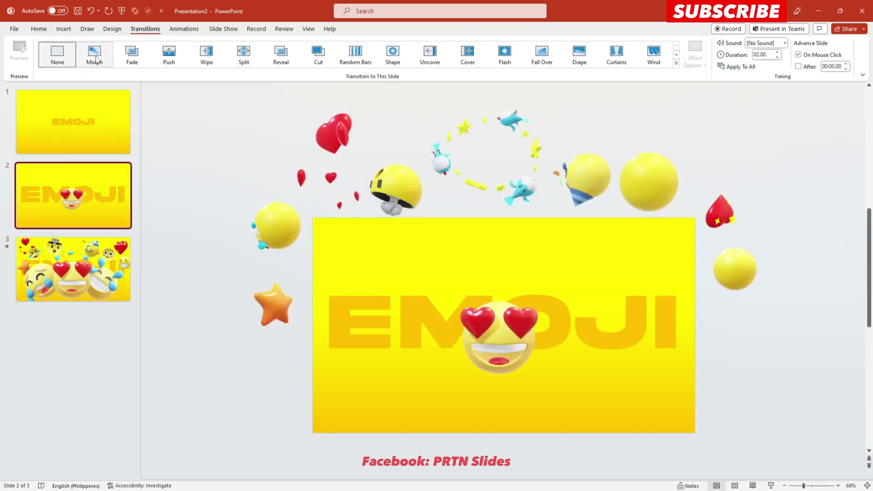
{"action": "left_click", "coordinate": [95, 59]}
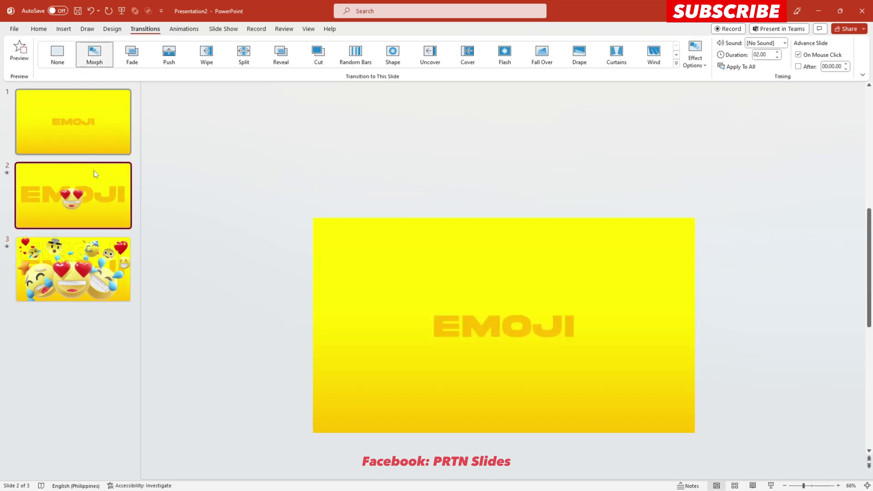
{"action": "left_click", "coordinate": [80, 129]}
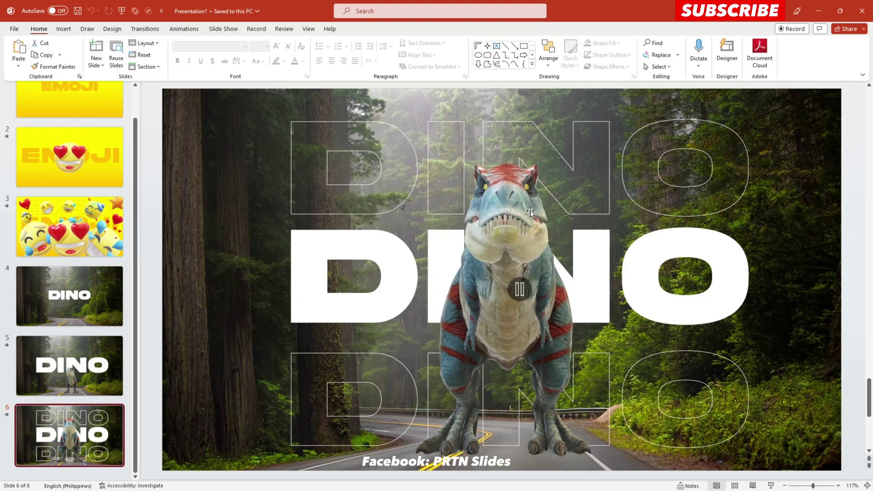
- Set the 3D dinosaur's animation scene to None, then to Scene 1
{"action": "left_click", "coordinate": [495, 195]}
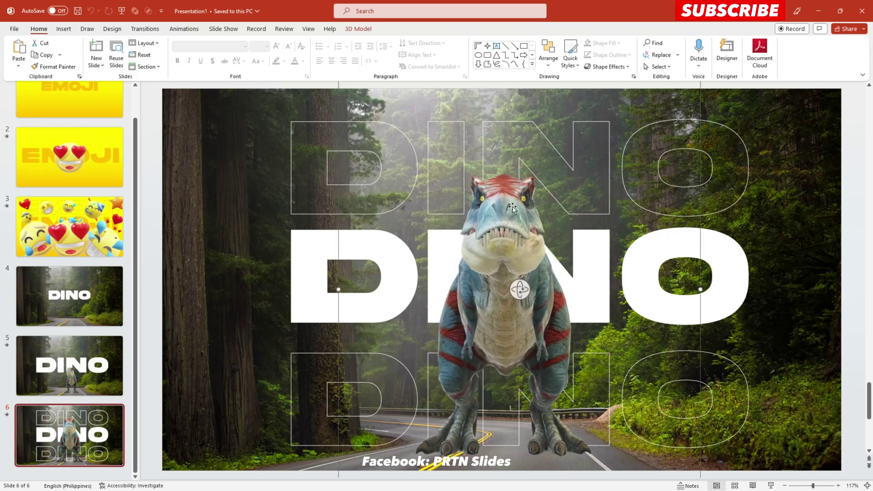
{"action": "left_click", "coordinate": [362, 32]}
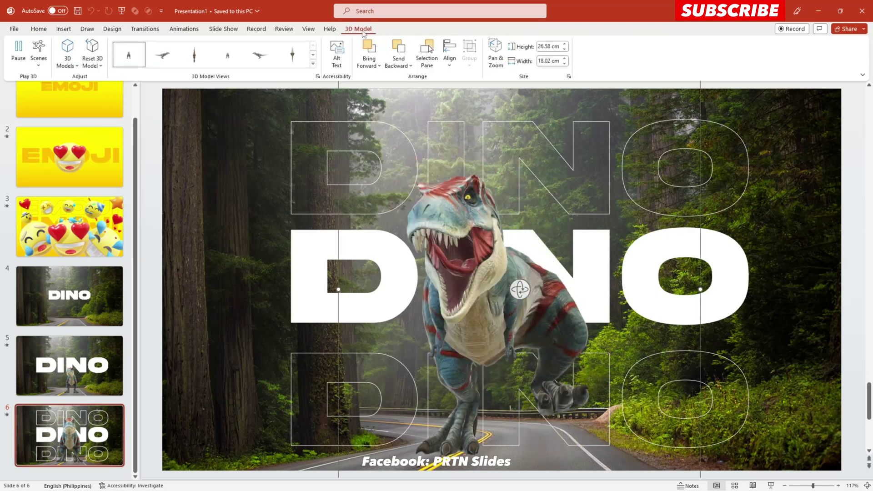
{"action": "left_click", "coordinate": [41, 67]}
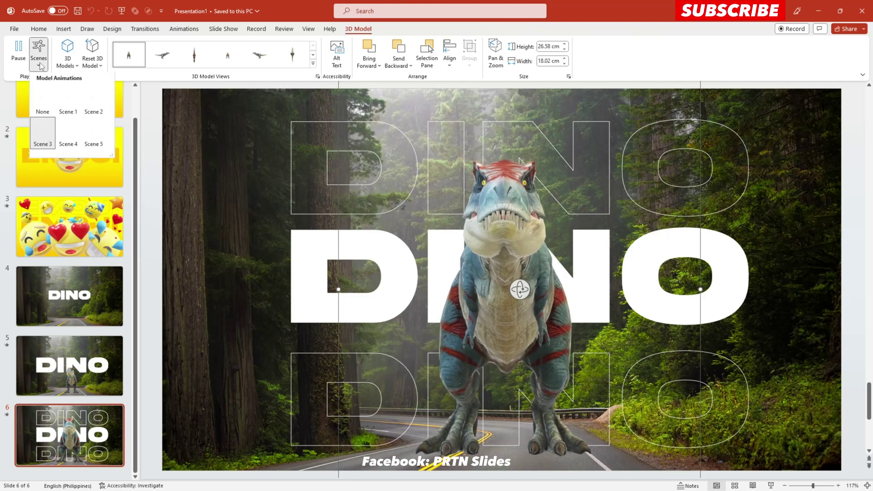
{"action": "left_click", "coordinate": [50, 108]}
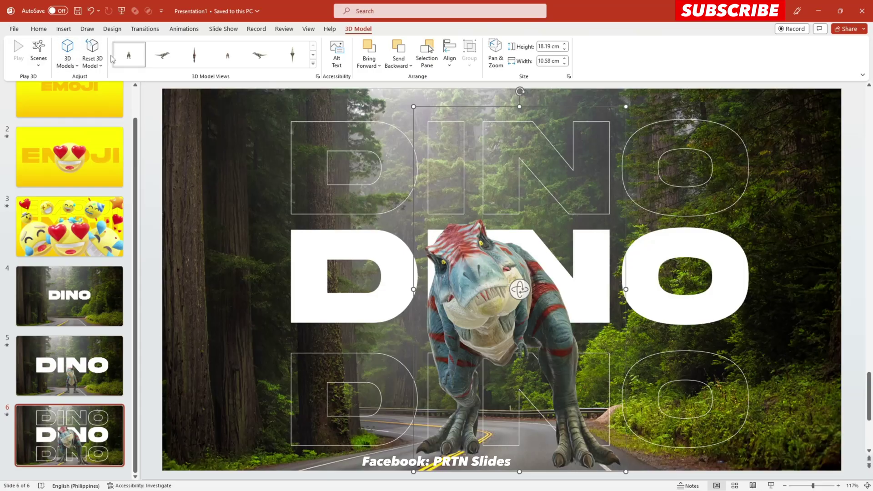
{"action": "left_click", "coordinate": [38, 54]}
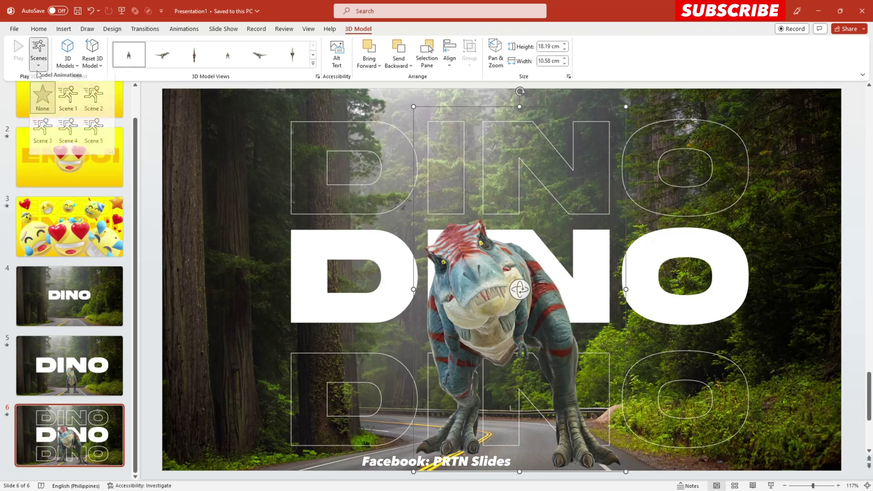
{"action": "left_click", "coordinate": [66, 109]}
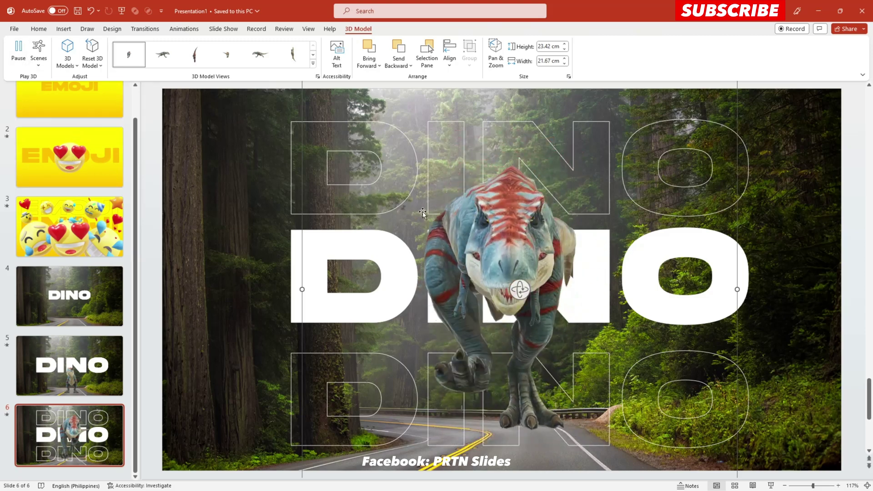
- Try Scene 2 and other animation scenes, ending on Scene 4 with the dinosaur facing forward
{"action": "left_click", "coordinate": [39, 54]}
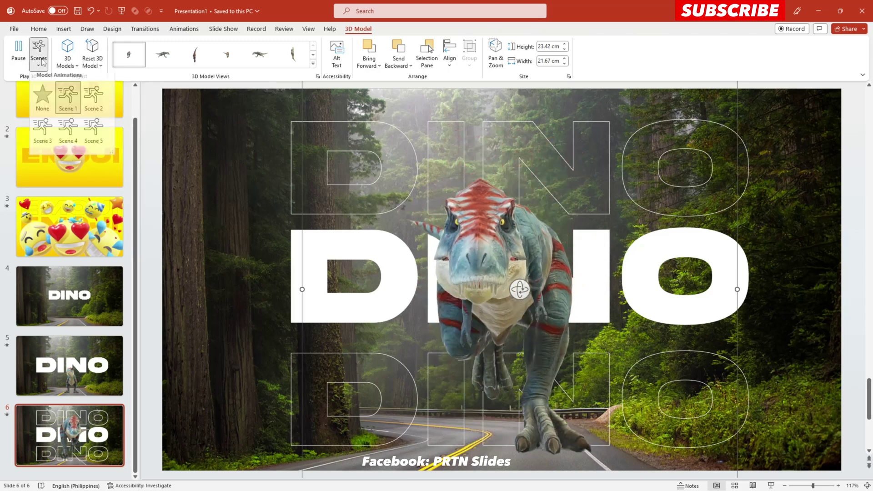
{"action": "left_click", "coordinate": [84, 107]}
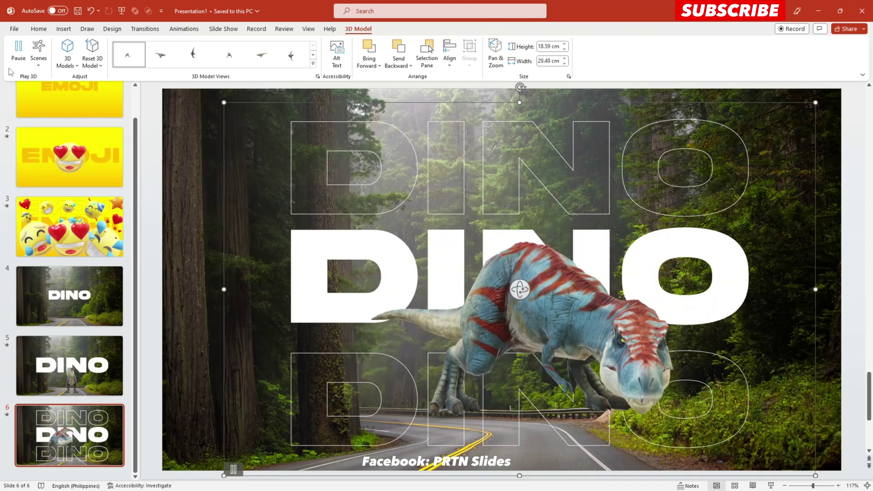
{"action": "left_click", "coordinate": [39, 51]}
{"action": "left_click", "coordinate": [44, 135]}
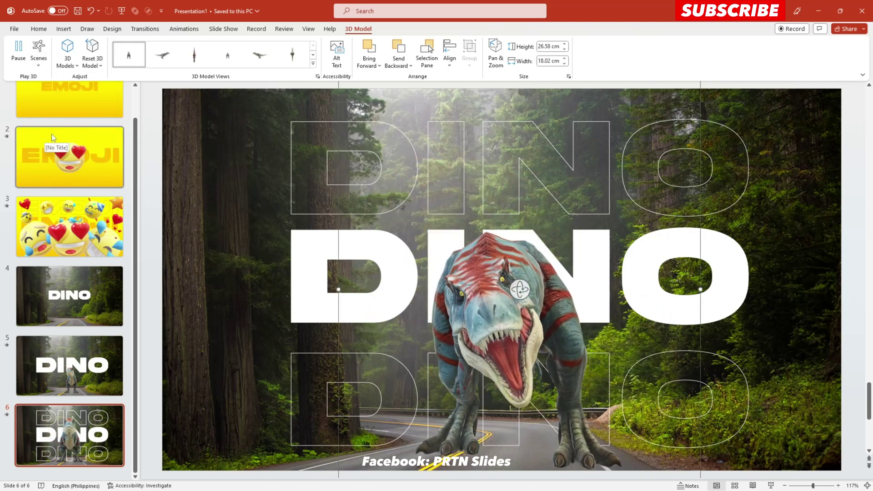
{"action": "left_click", "coordinate": [39, 51]}
{"action": "left_click", "coordinate": [72, 137]}
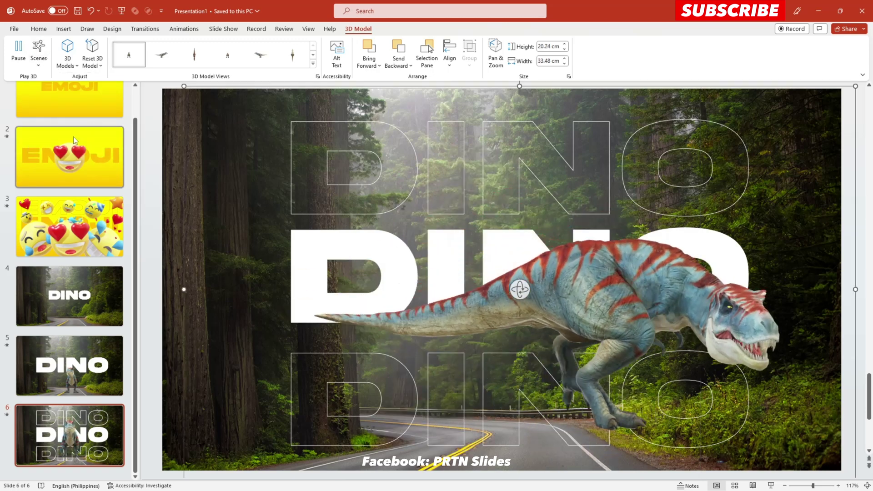
{"action": "left_click", "coordinate": [37, 66]}
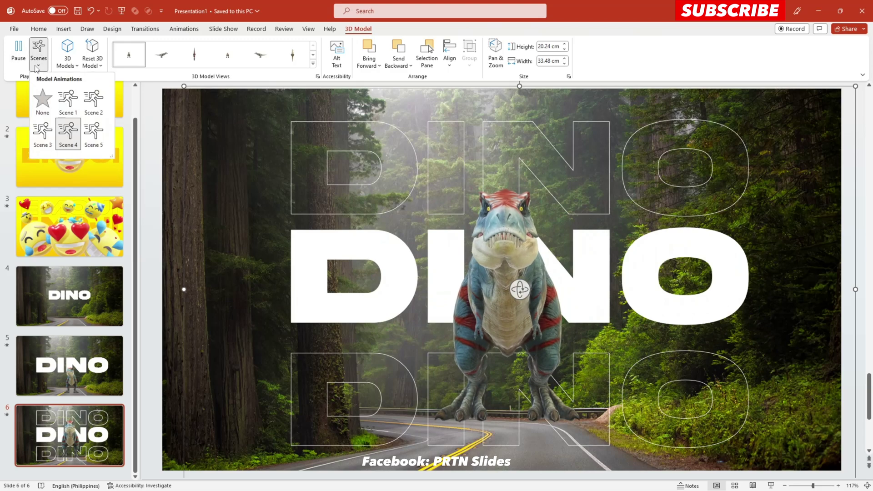
{"action": "left_click", "coordinate": [86, 137]}
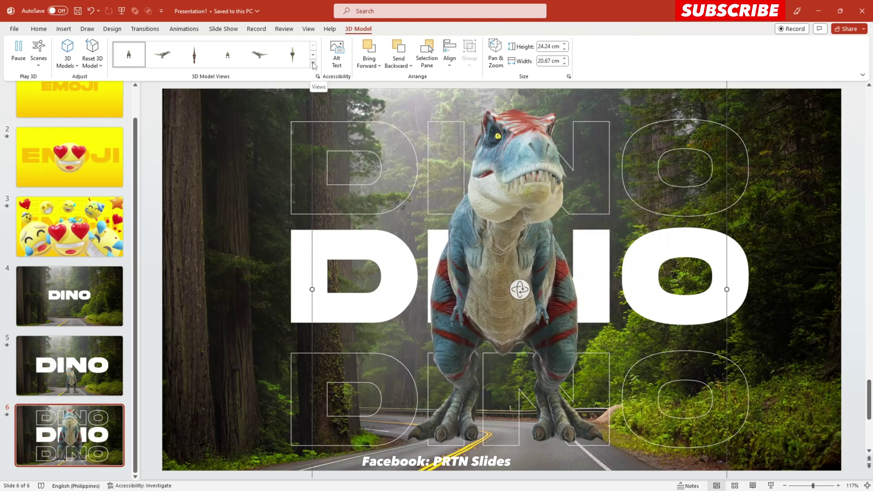
- Preview the dinosaur's preset 3D views: side, top, back, opposite side and bottom
{"action": "left_click", "coordinate": [313, 65]}
{"action": "left_click", "coordinate": [163, 58]}
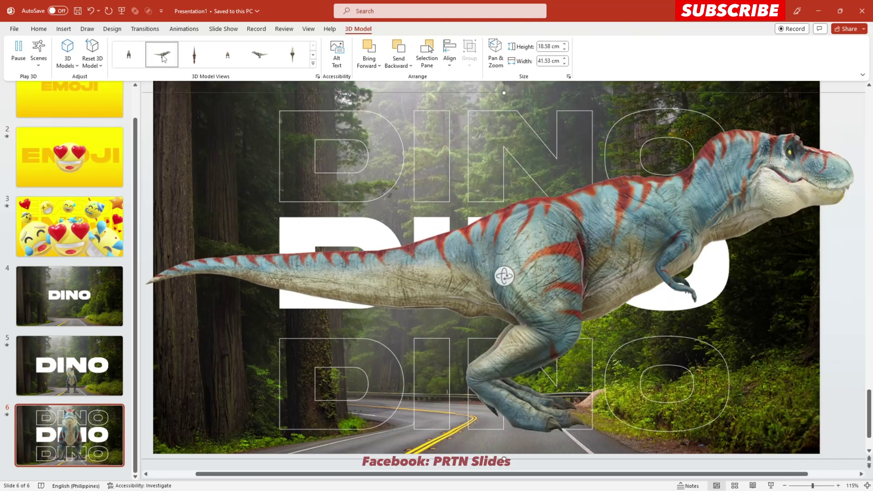
{"action": "left_click", "coordinate": [195, 57]}
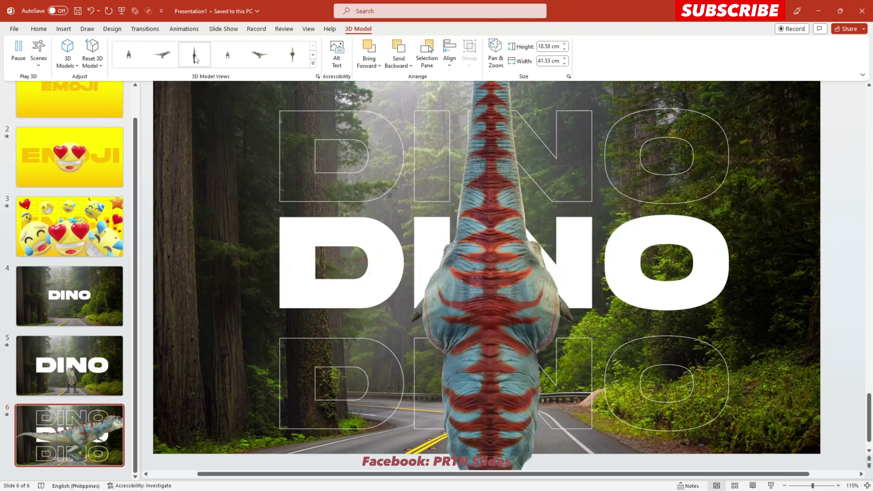
{"action": "left_click", "coordinate": [229, 57]}
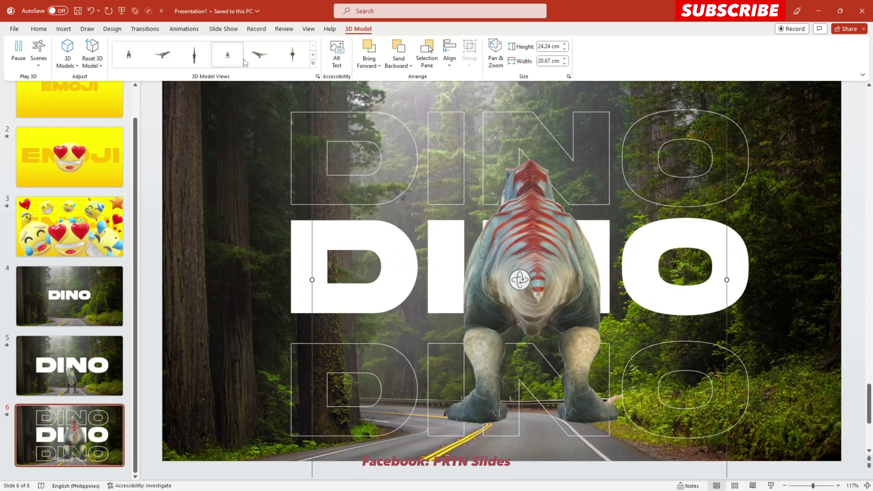
{"action": "left_click", "coordinate": [252, 61]}
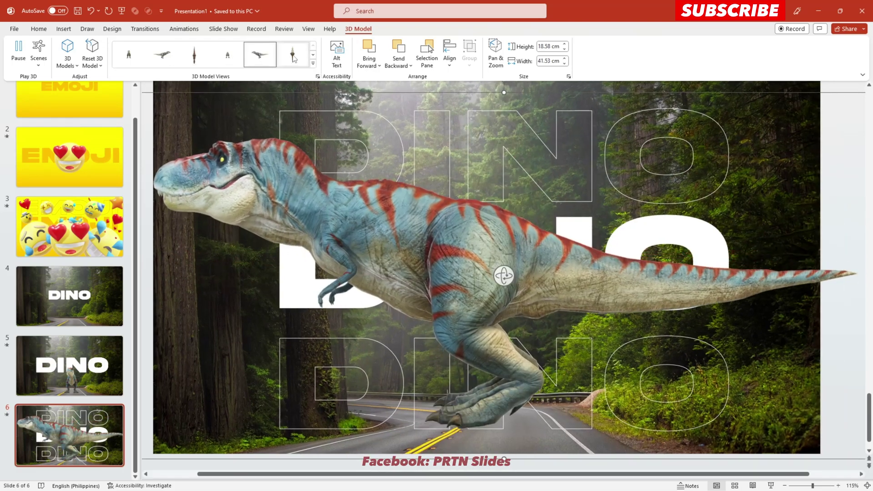
{"action": "left_click", "coordinate": [293, 57]}
- Set the dinosaur to the front preset view and tilt it forward to show its chest
{"action": "left_click", "coordinate": [313, 63]}
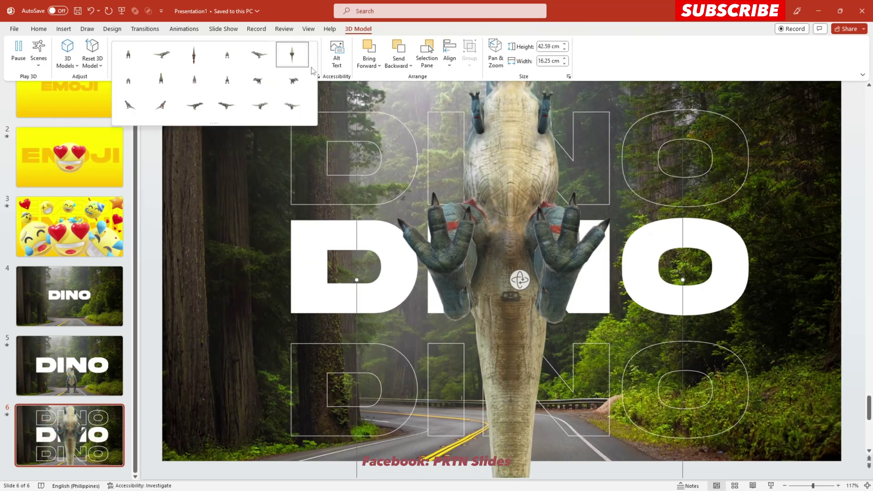
{"action": "left_click", "coordinate": [129, 79]}
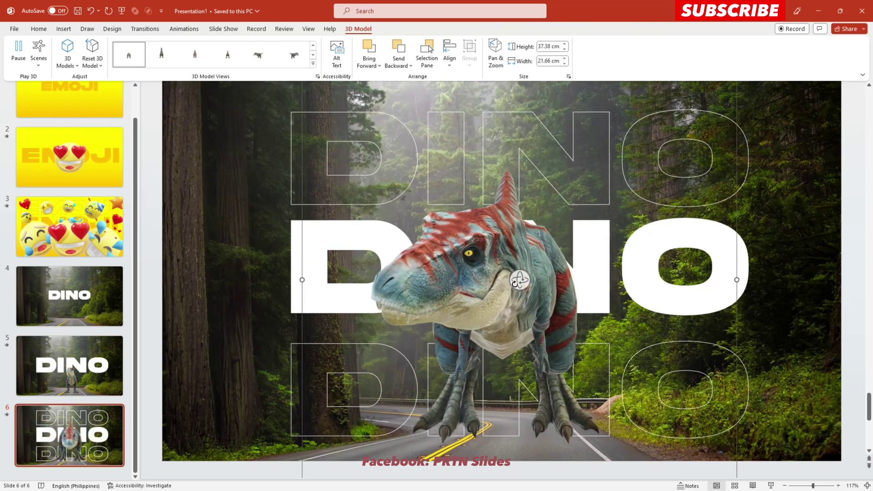
{"action": "left_click_drag", "start_coordinate": [516, 283], "coordinate": [518, 260]}
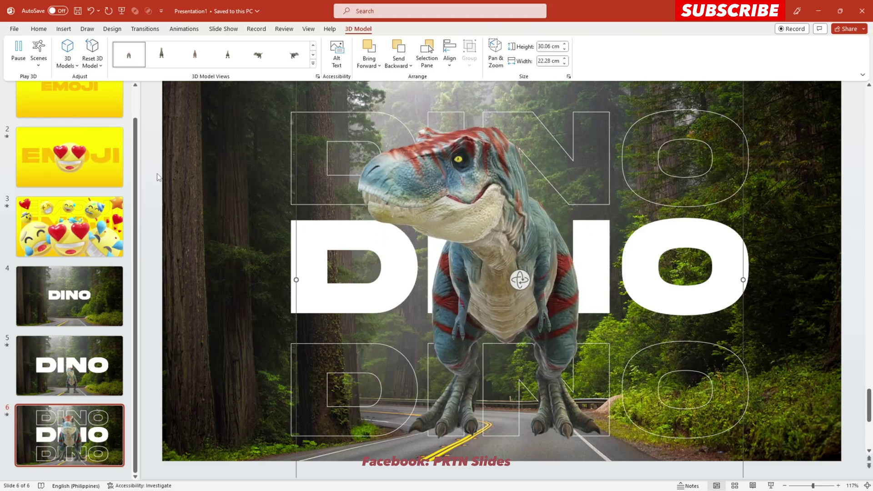
- Review the Insert tab's 3D Models sources without adding one, then select the thin line across the slide
{"action": "left_click", "coordinate": [63, 29]}
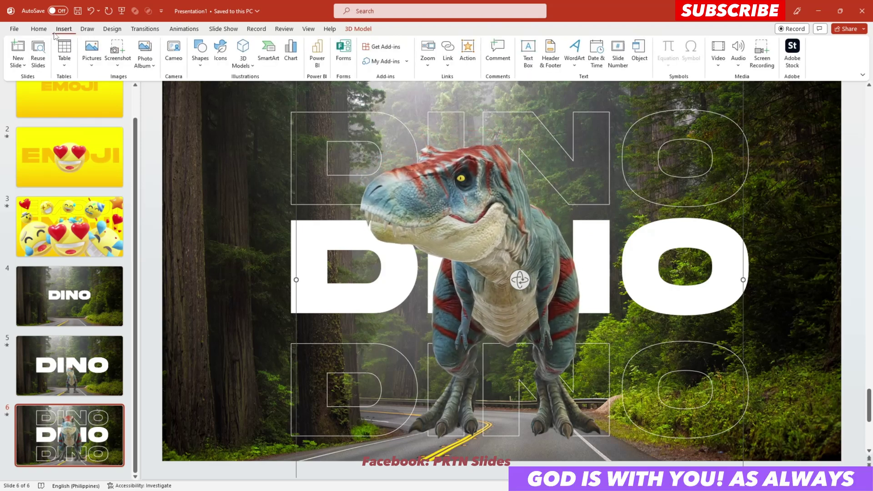
{"action": "left_click", "coordinate": [249, 66]}
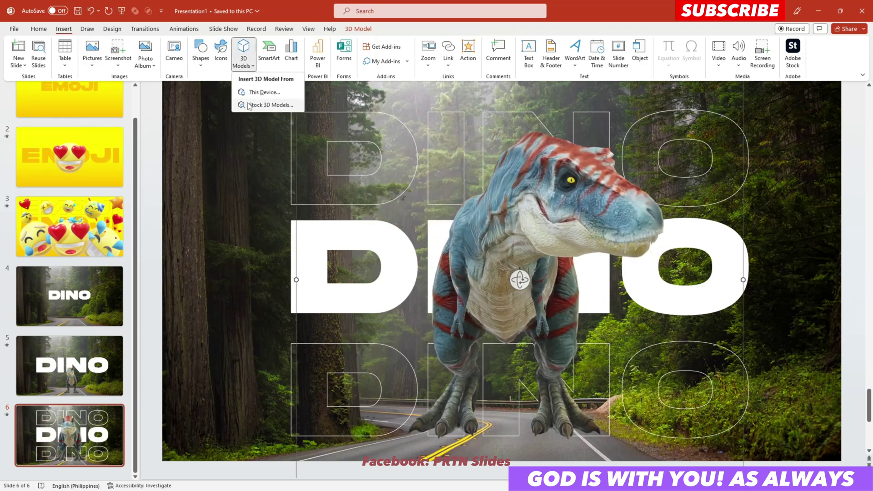
{"action": "left_click", "coordinate": [155, 121]}
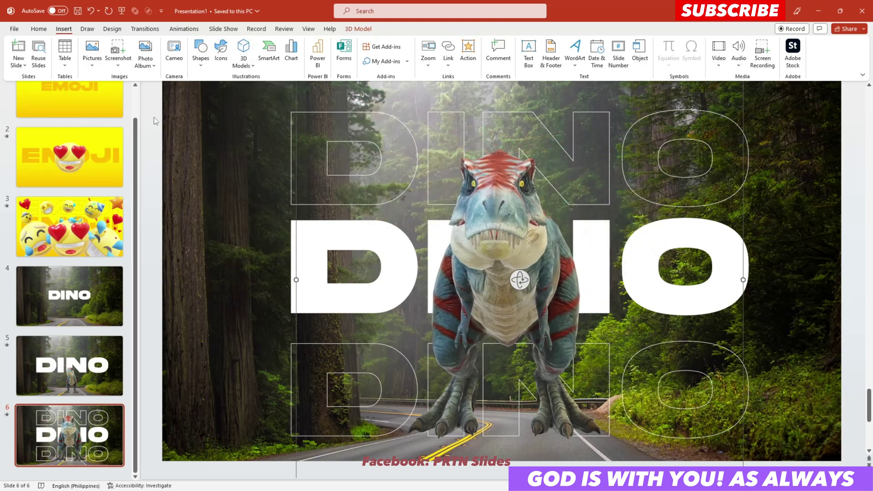
{"action": "left_click", "coordinate": [849, 222]}
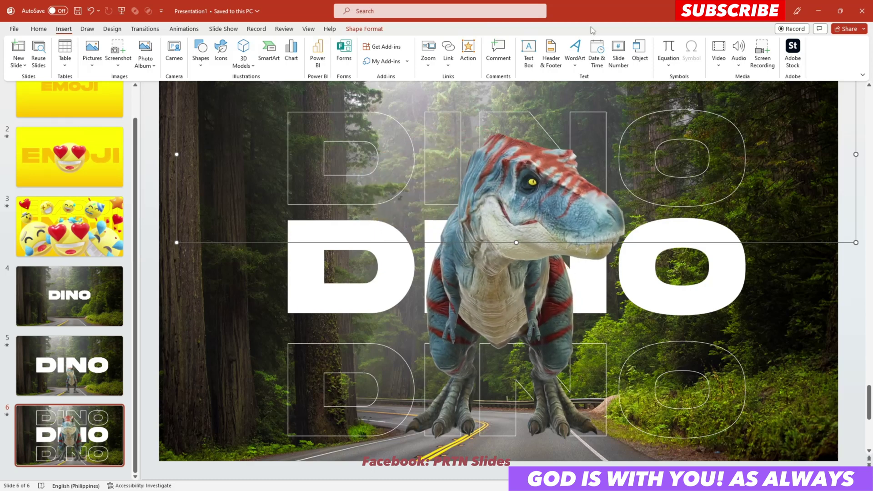
- Show the Shape Format ribbon for the thin line spanning slide 6
{"action": "left_click", "coordinate": [364, 28]}
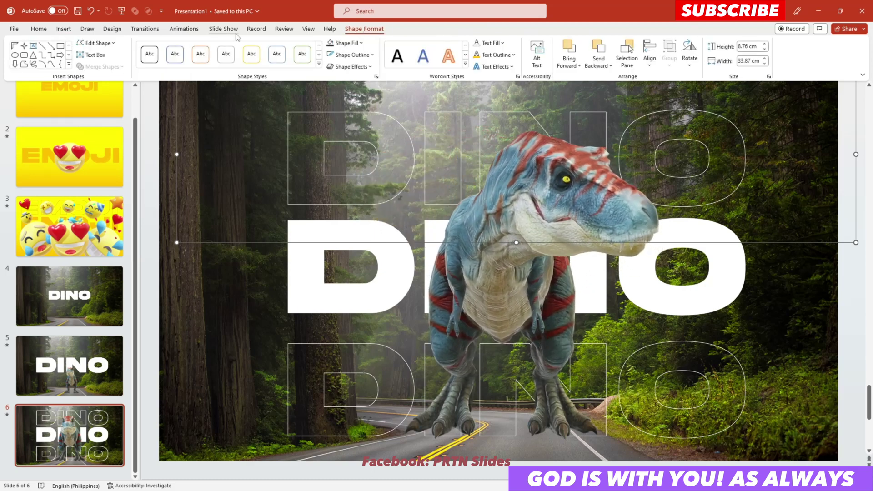